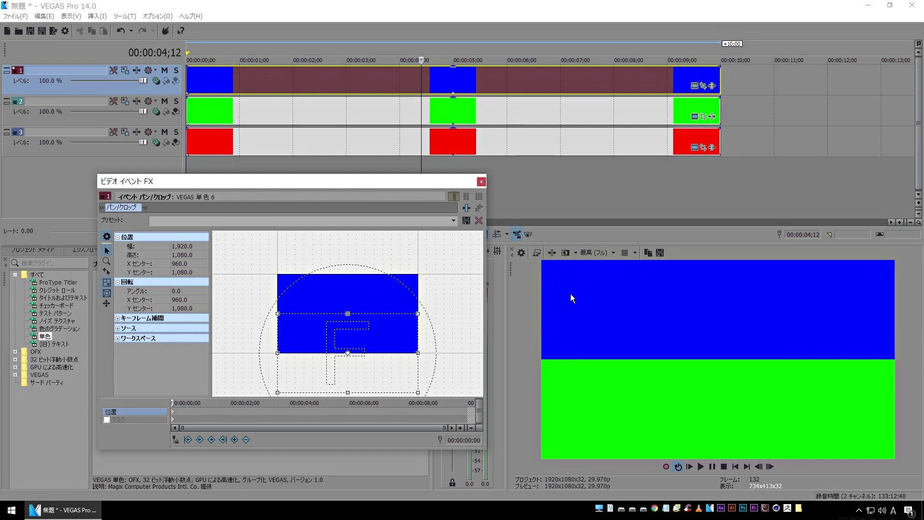
Close the blue event's Pan/Crop window and select the green event on track 2 at 00:00:04;05.
{"action": "left_click", "coordinate": [357, 81]}
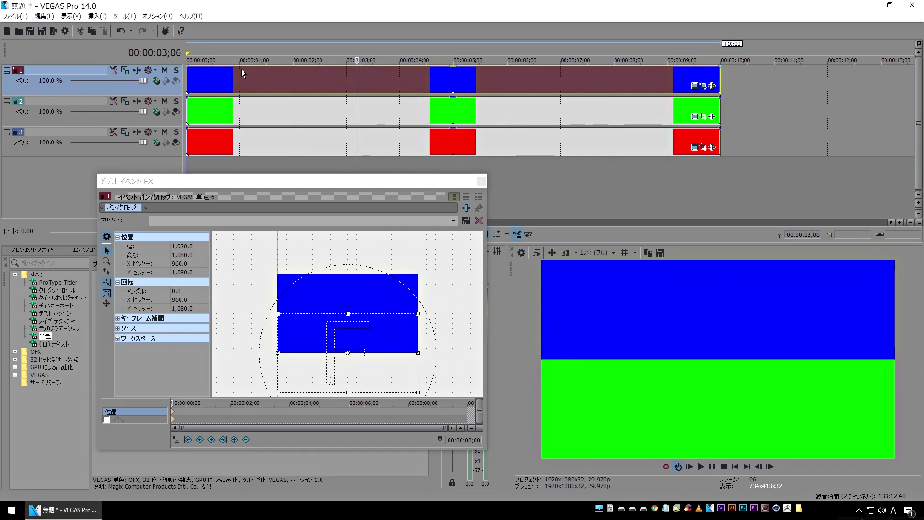
{"action": "left_click", "coordinate": [164, 71]}
{"action": "left_click", "coordinate": [164, 72]}
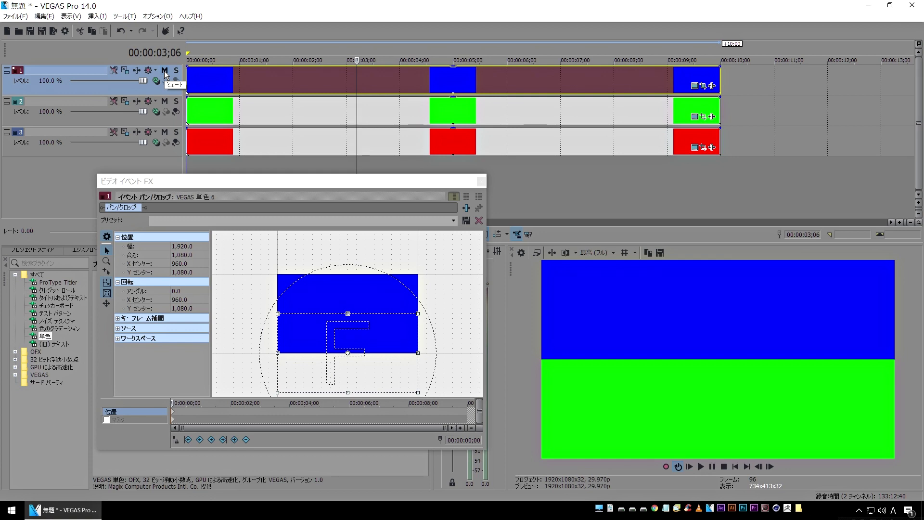
{"action": "left_click", "coordinate": [480, 182]}
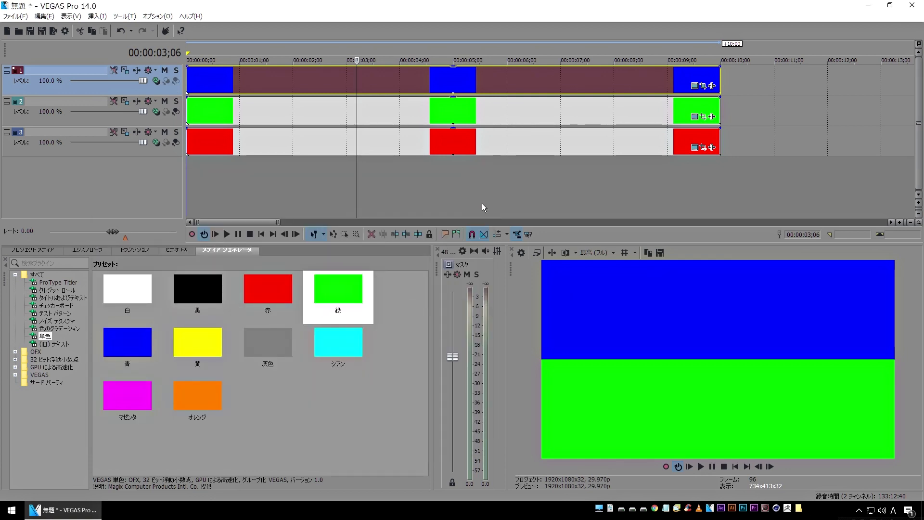
{"action": "left_click", "coordinate": [408, 76]}
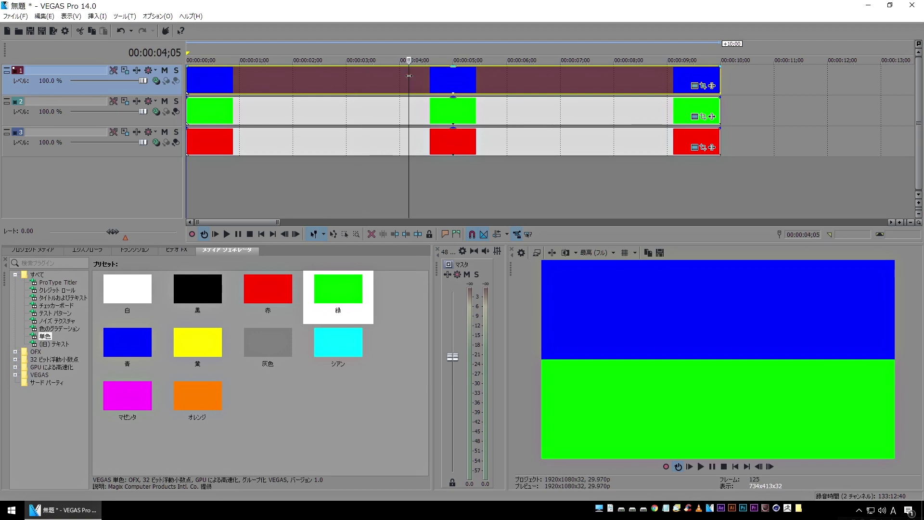
{"action": "left_click", "coordinate": [408, 115]}
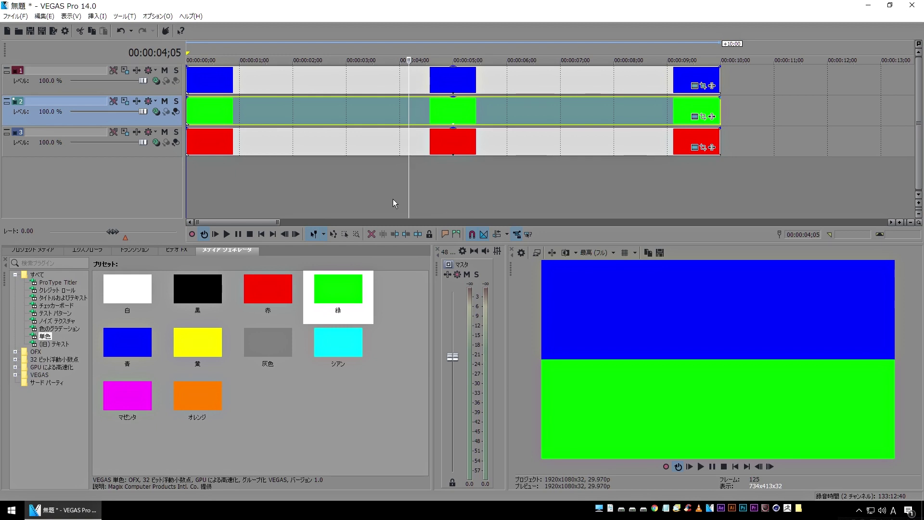
Make green track 2 a compositing child of blue track 1.
{"action": "left_click", "coordinate": [49, 79]}
{"action": "left_click", "coordinate": [51, 102], "text": "ctrl"}
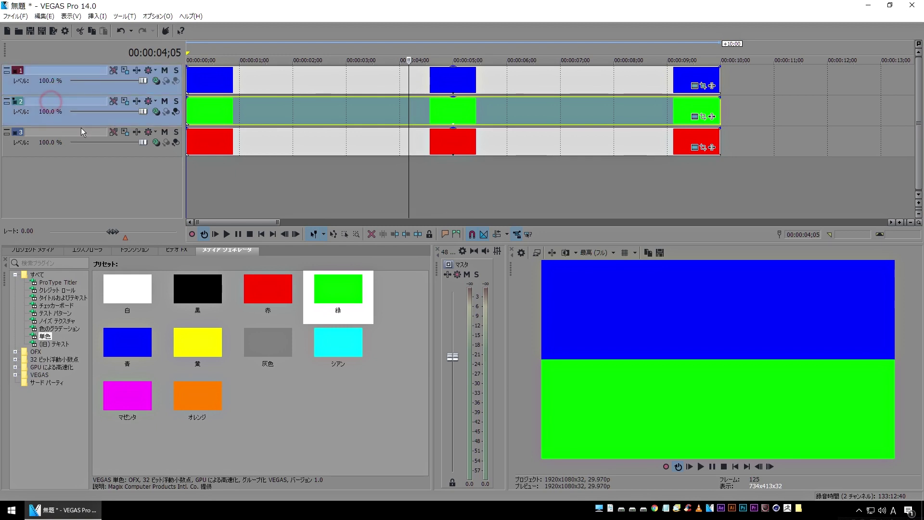
{"action": "left_click", "coordinate": [21, 72]}
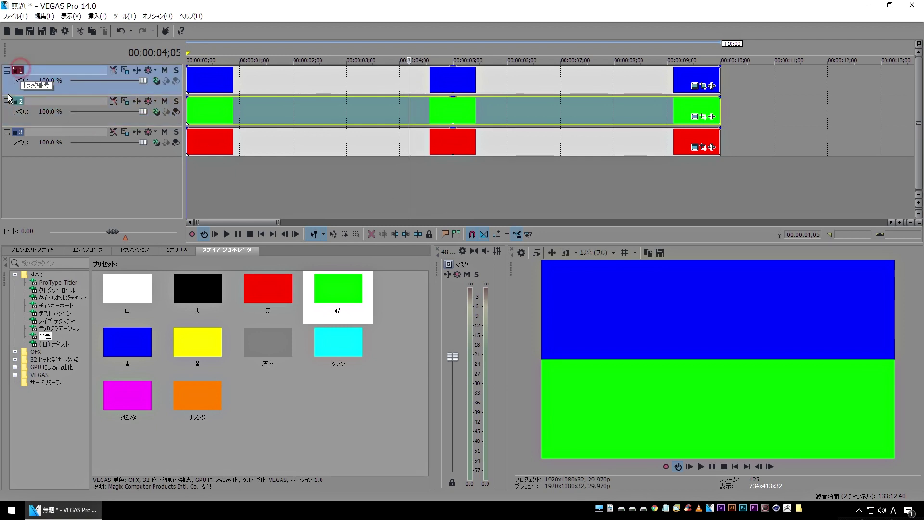
{"action": "left_click", "coordinate": [70, 102]}
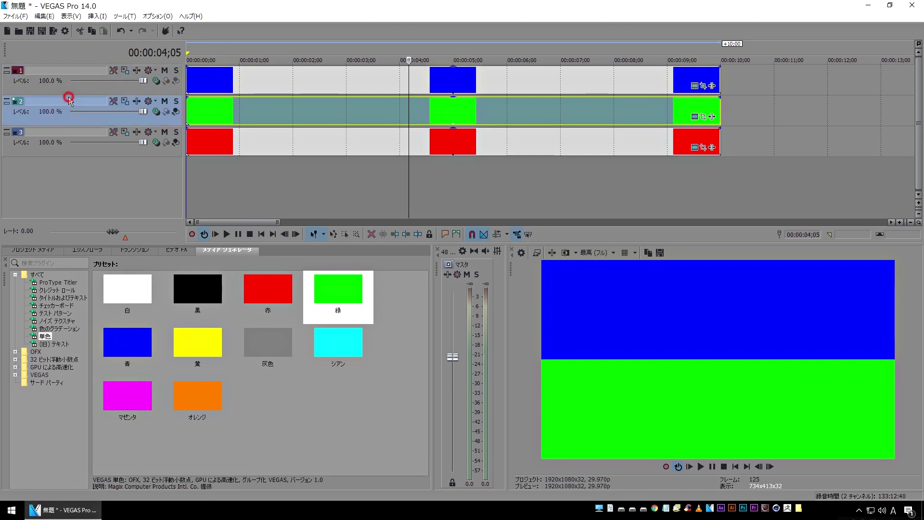
{"action": "left_click", "coordinate": [176, 112]}
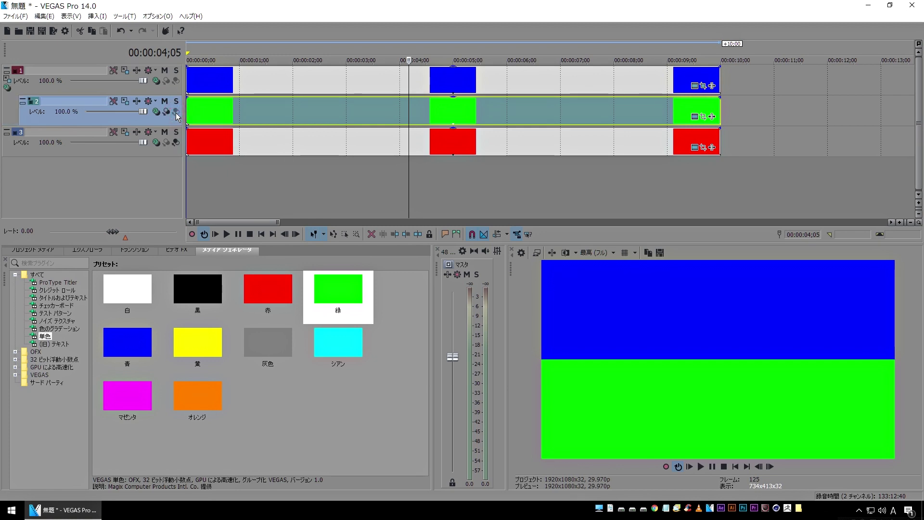
Inspect the nested parent and child tracks, and undo the compositing-child nesting.
{"action": "left_click", "coordinate": [24, 72]}
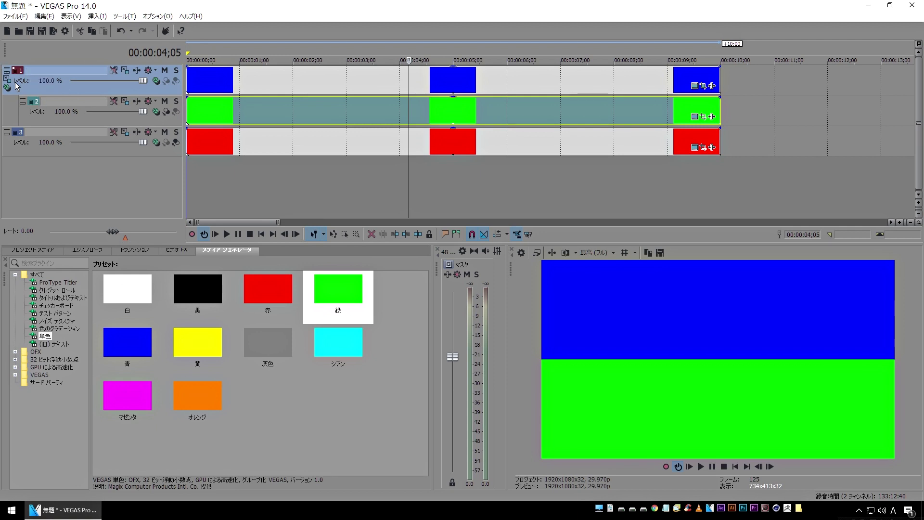
{"action": "left_click", "coordinate": [36, 105]}
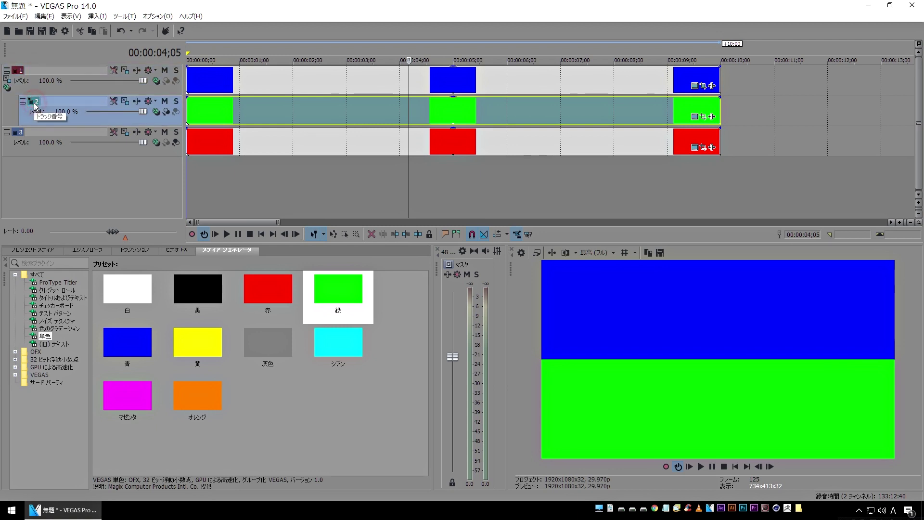
{"action": "left_click", "coordinate": [167, 112]}
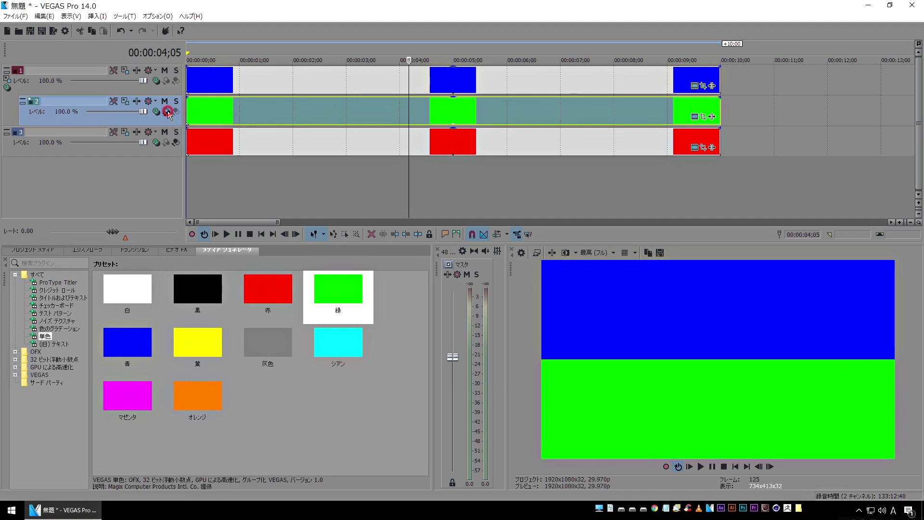
{"action": "key", "text": "ctrl+z"}
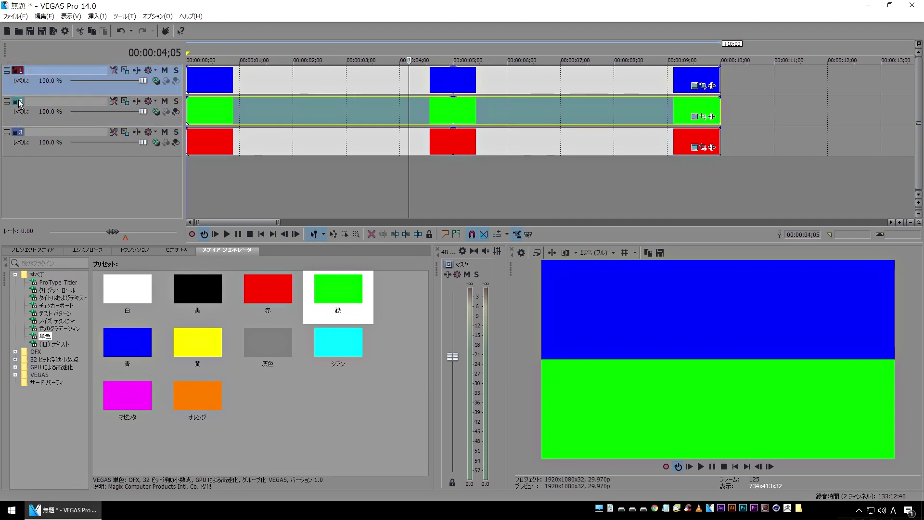
Nest the green track under the blue track again as its compositing child.
{"action": "key", "text": "ctrl+y"}
{"action": "left_click", "coordinate": [22, 72]}
{"action": "left_click", "coordinate": [25, 105]}
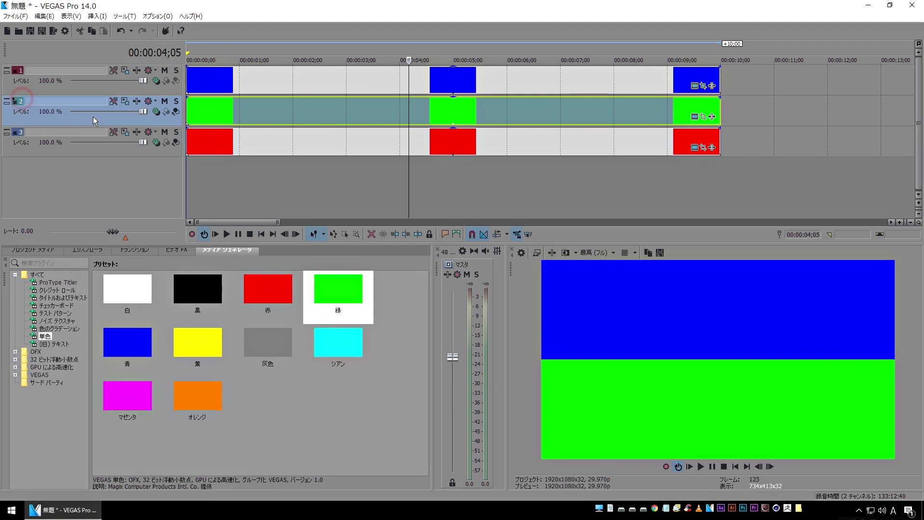
{"action": "left_click", "coordinate": [176, 112]}
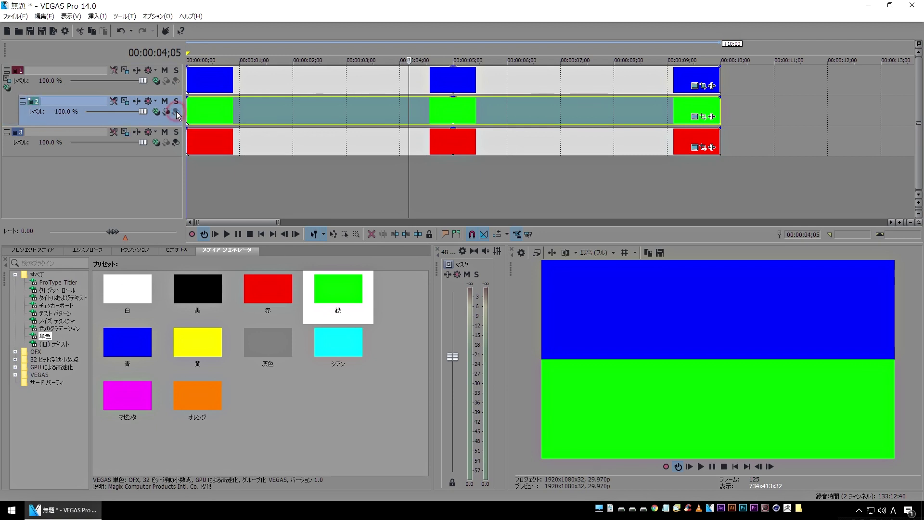
Set the blue parent track's compositing mode to 切り取り (Cut) and check the blue, green and red events in the composite.
{"action": "left_click", "coordinate": [19, 73]}
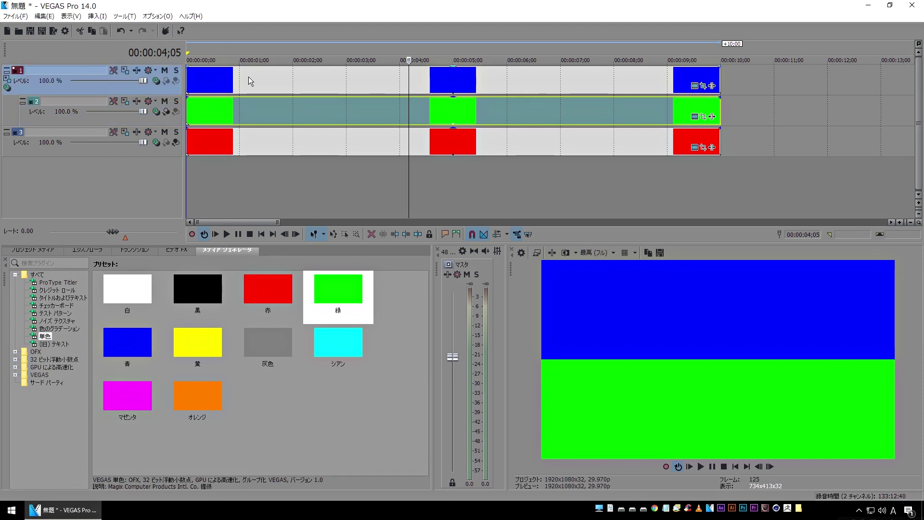
{"action": "left_click", "coordinate": [156, 82]}
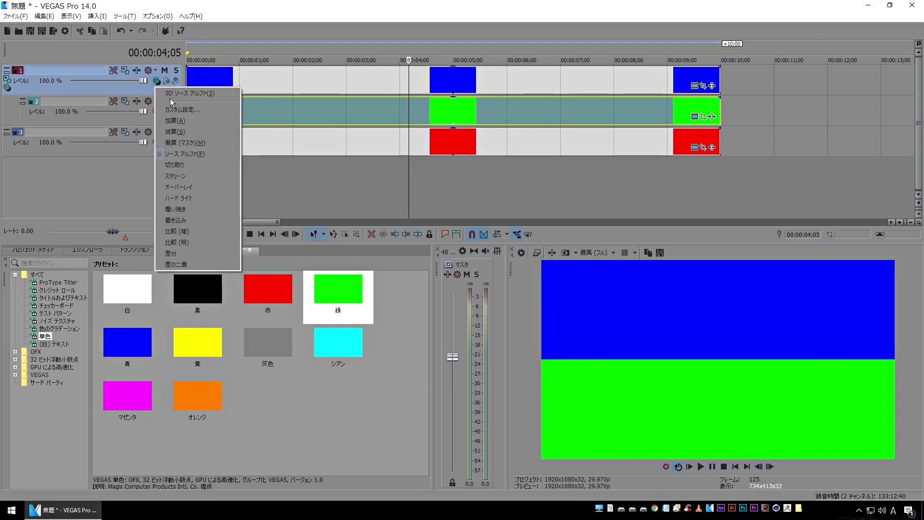
{"action": "left_click", "coordinate": [201, 166]}
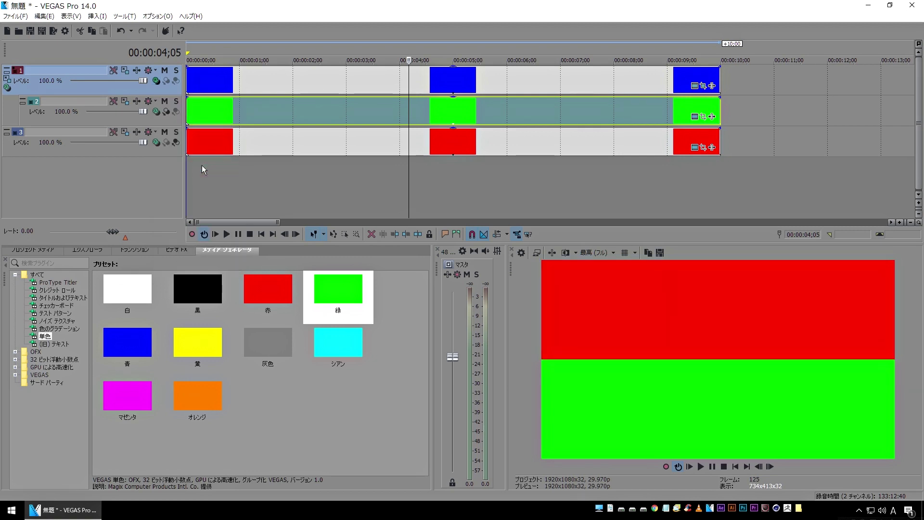
{"action": "left_click", "coordinate": [407, 80]}
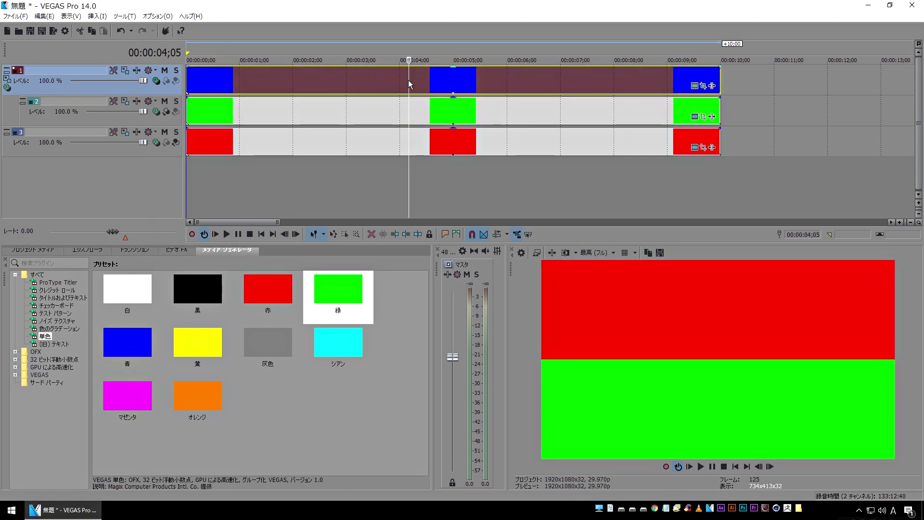
{"action": "left_click", "coordinate": [410, 116]}
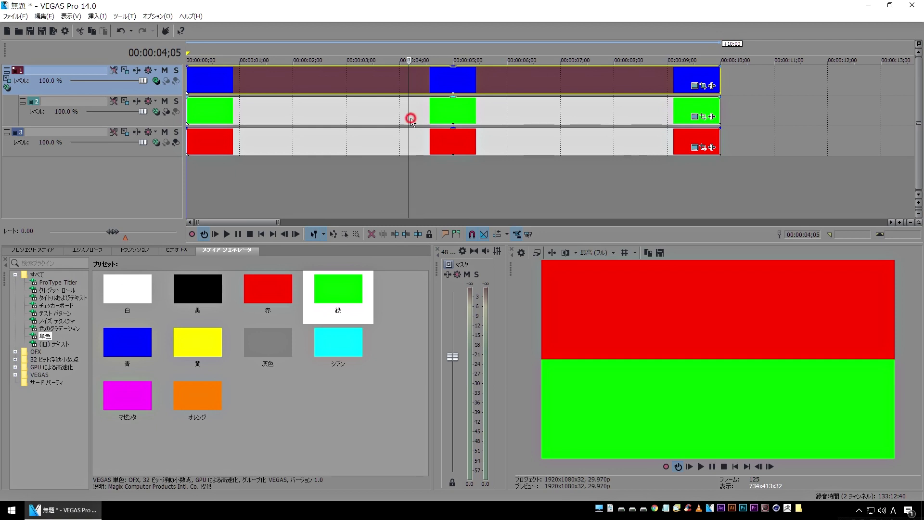
{"action": "left_click", "coordinate": [410, 139]}
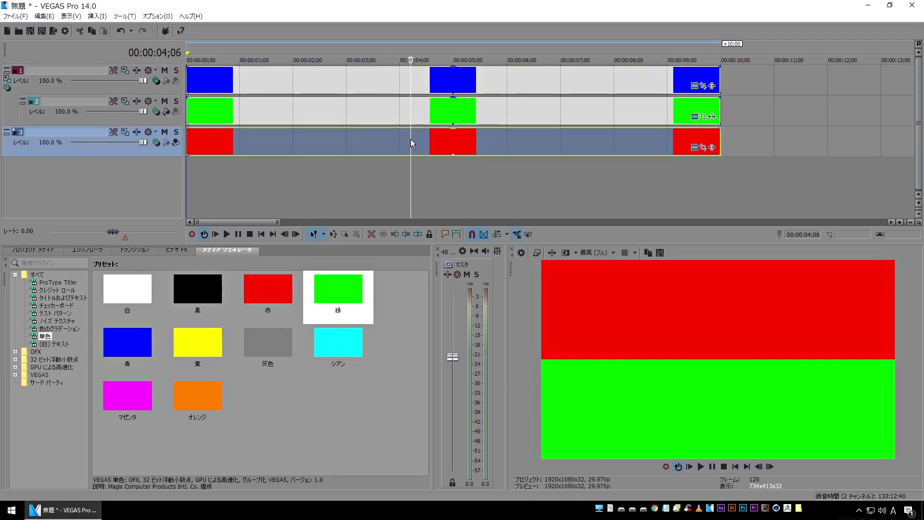
Shift the blue event's pan/crop frame to X center 1,080.0 and Y center 1,012.5, and close its settings.
{"action": "left_click", "coordinate": [703, 86]}
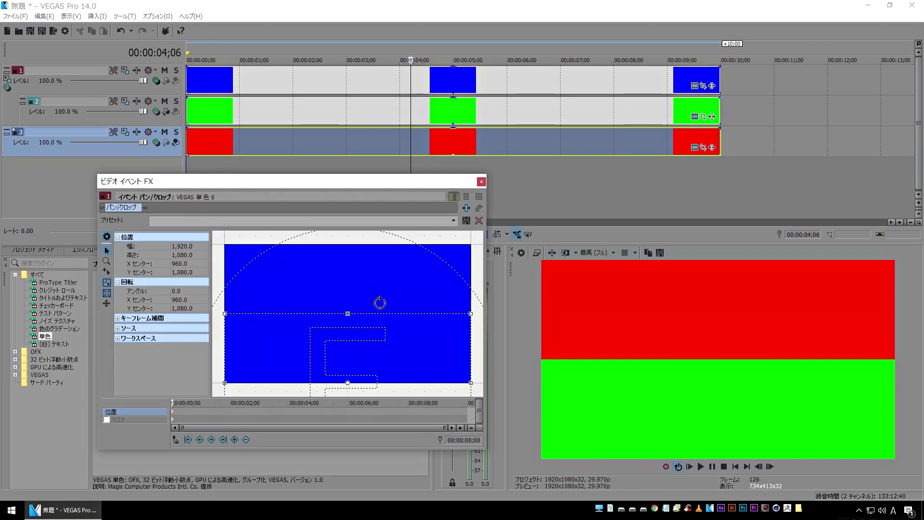
{"action": "mouse_move", "coordinate": [274, 337]}
{"action": "left_mouse_down"}
{"action": "mouse_move", "coordinate": [274, 299]}
{"action": "mouse_move", "coordinate": [276, 360]}
{"action": "mouse_move", "coordinate": [274, 305]}
{"action": "mouse_move", "coordinate": [278, 334]}
{"action": "mouse_move", "coordinate": [284, 316]}
{"action": "mouse_move", "coordinate": [288, 325]}
{"action": "left_mouse_up"}
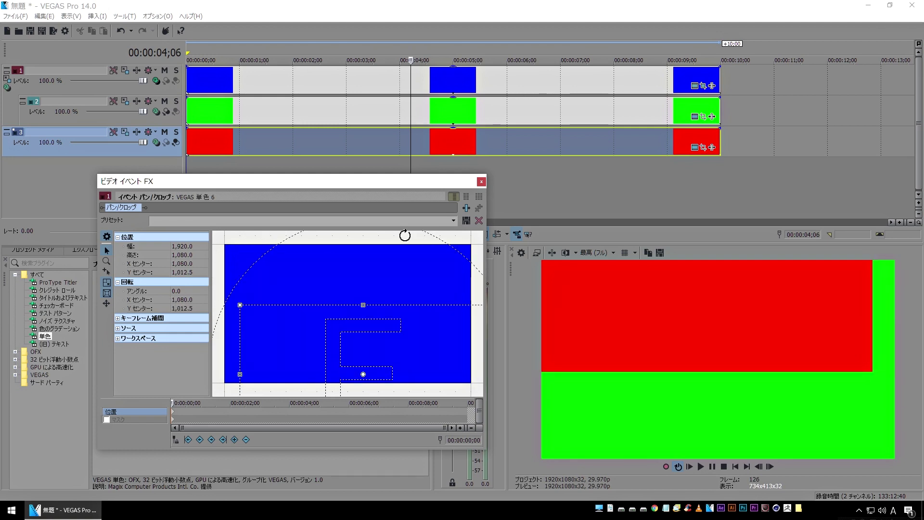
{"action": "left_click", "coordinate": [481, 183]}
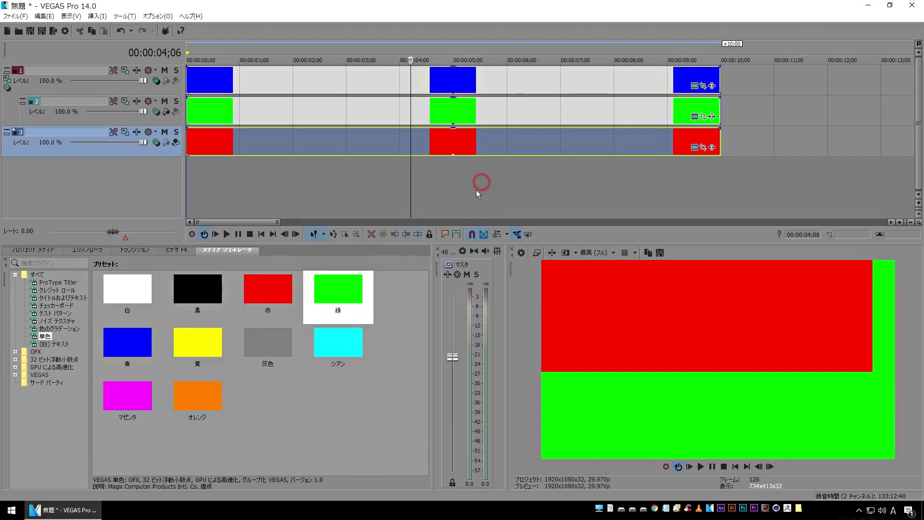
Delete all three tracks and add a white (白) solid-color event at the start of the emptied timeline.
{"action": "left_click", "coordinate": [41, 89], "text": "shift"}
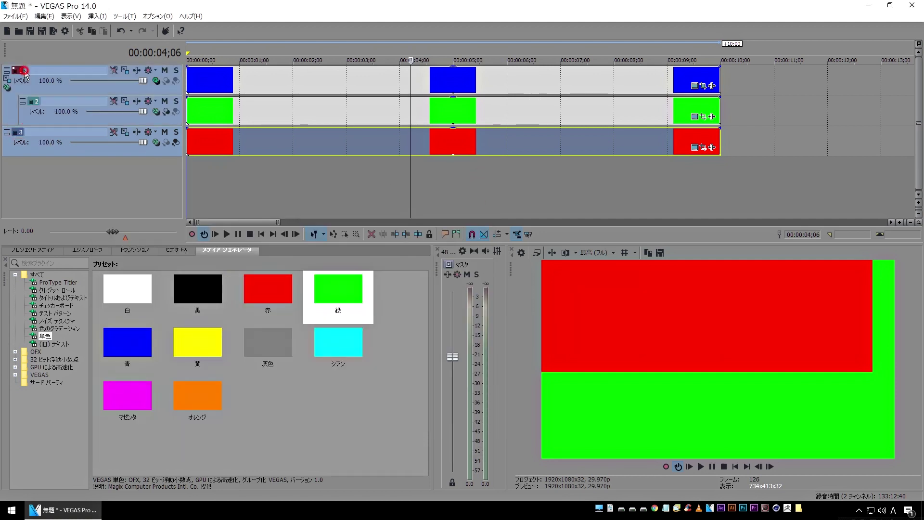
{"action": "key", "text": "Delete"}
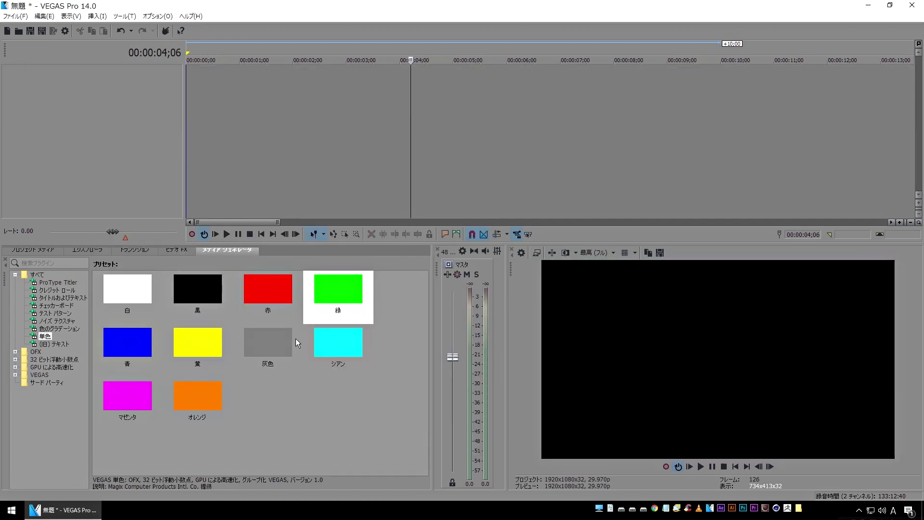
{"action": "left_click_drag", "start_coordinate": [119, 286], "coordinate": [81, 143]}
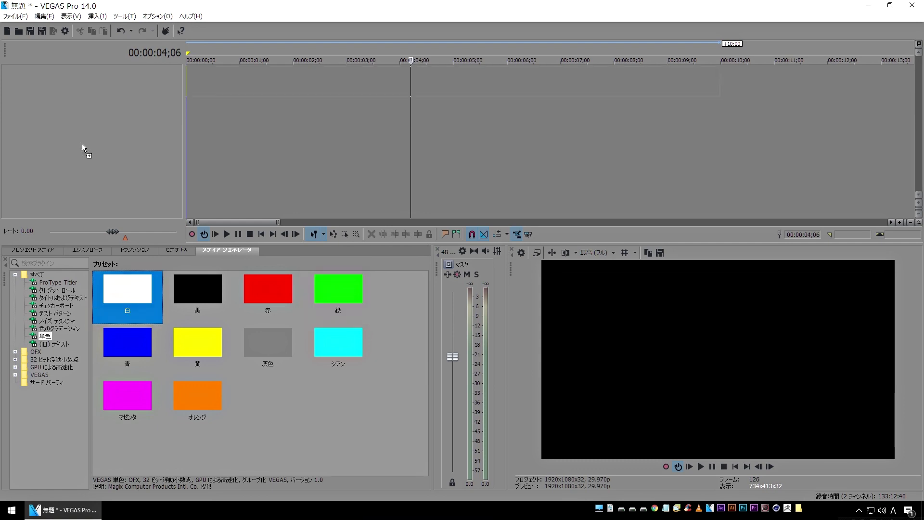
{"action": "left_click", "coordinate": [400, 190]}
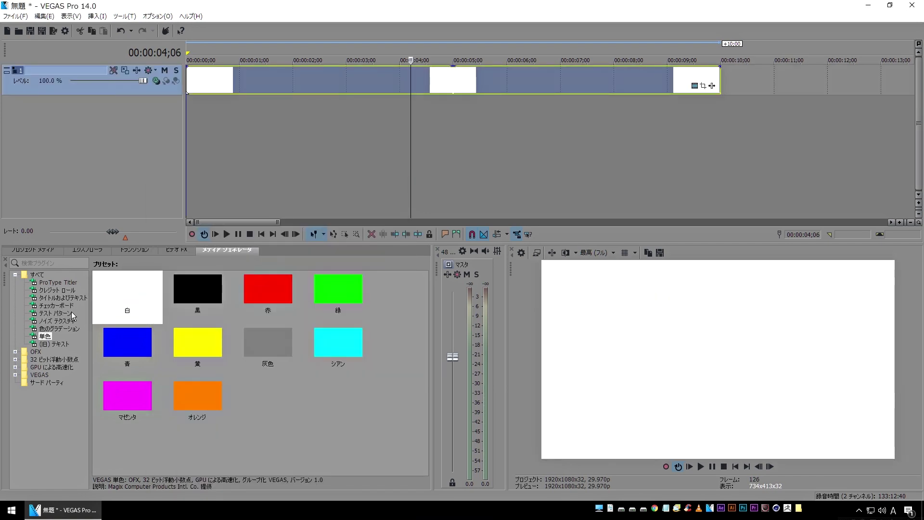
Add a default タイトルおよびテキスト (Titles & Text) event on a new track and move that track above the white one.
{"action": "left_click", "coordinate": [56, 298]}
{"action": "left_click_drag", "start_coordinate": [54, 297], "coordinate": [1, 99]}
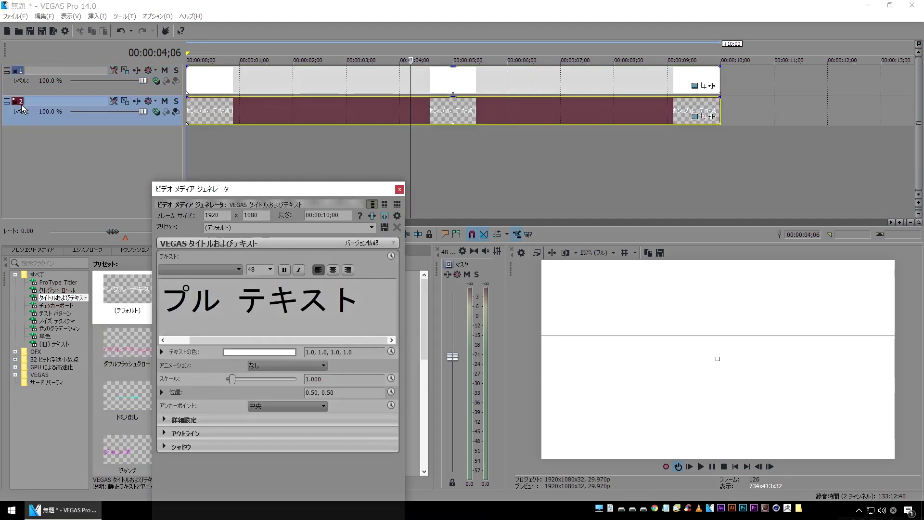
{"action": "left_click_drag", "start_coordinate": [29, 108], "coordinate": [29, 77]}
Replace the title's sample text with "Track Matte".
{"action": "left_click", "coordinate": [231, 295]}
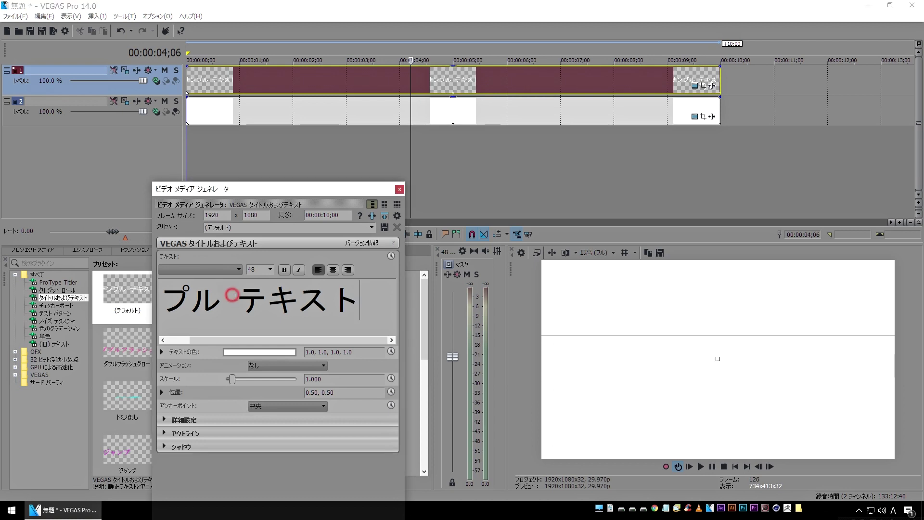
{"action": "type", "text": "A"}
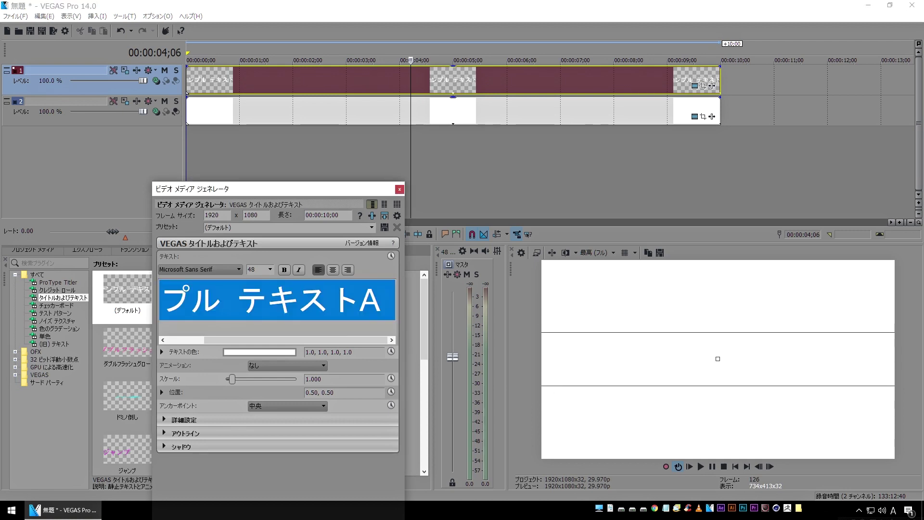
{"action": "type", "text": "Track"}
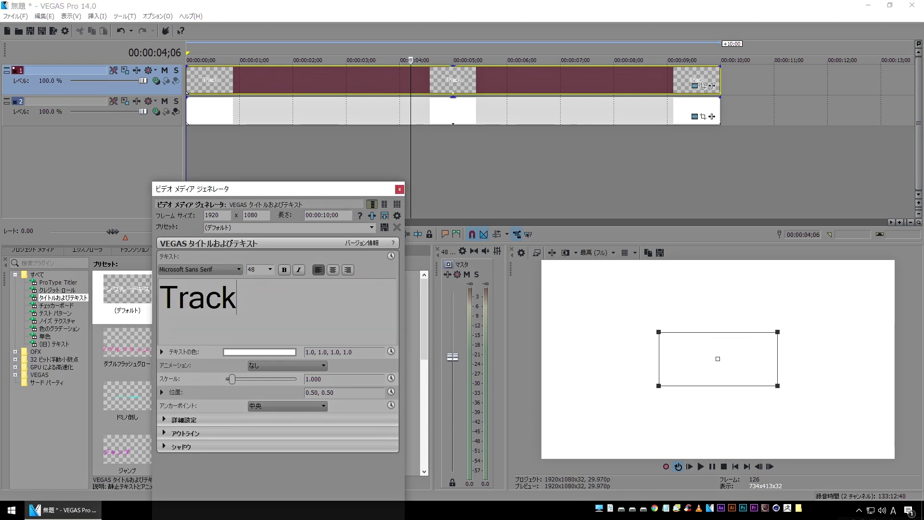
{"action": "type", "text": " Matte"}
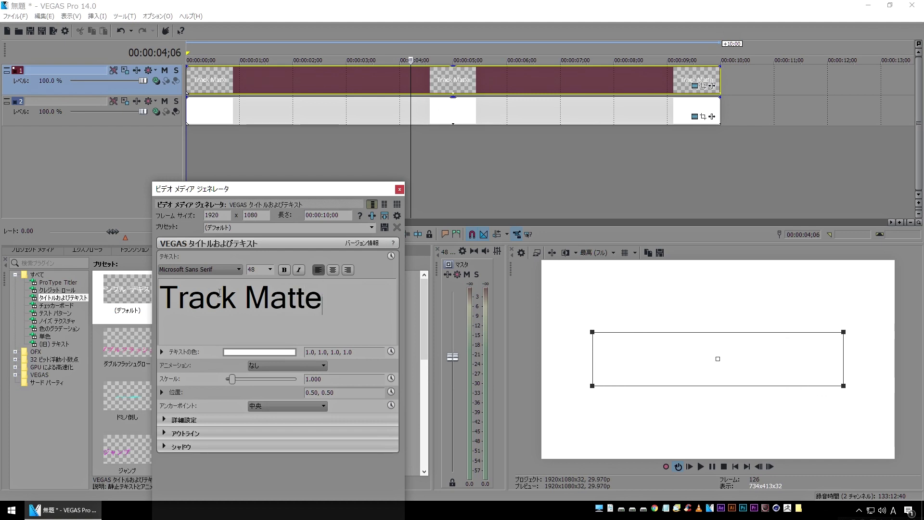
Change the title's text color to cyan with values 0.0, 1.0, 1.0, 1.0.
{"action": "left_click", "coordinate": [237, 352]}
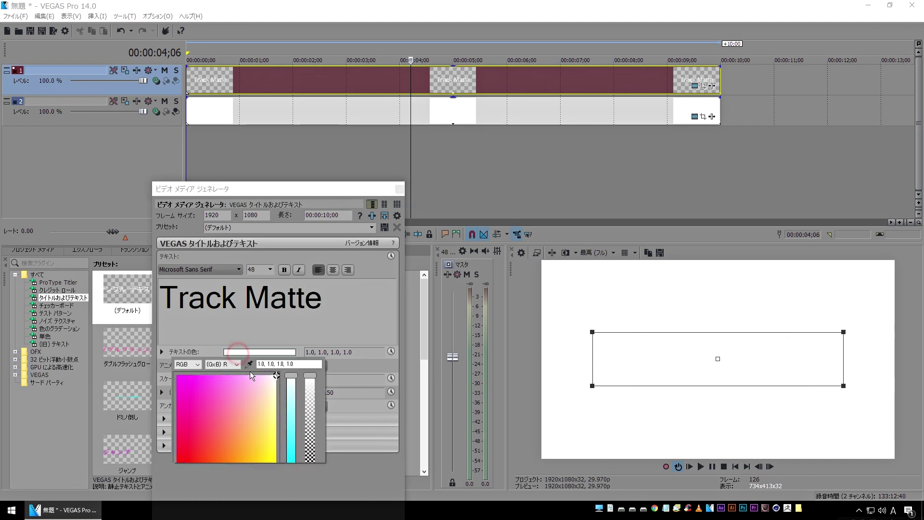
{"action": "left_click_drag", "start_coordinate": [293, 376], "coordinate": [302, 473]}
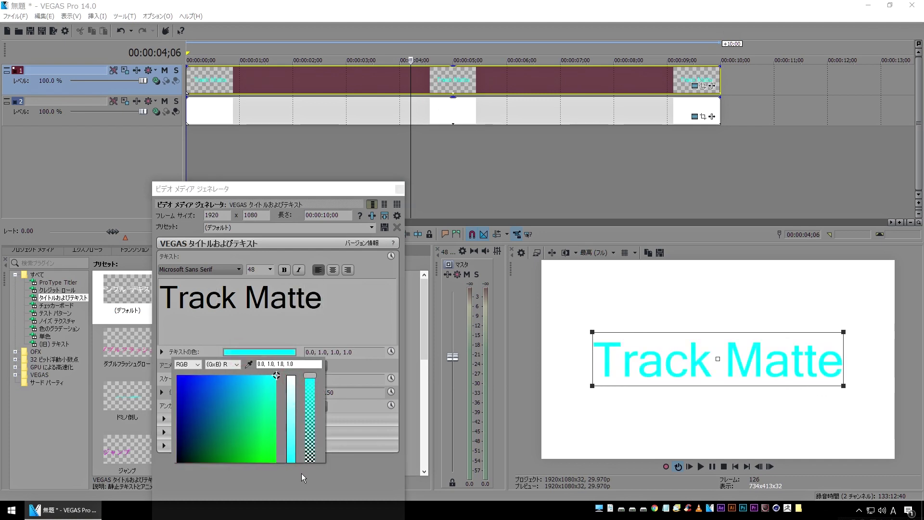
Change the title's text color to dark navy with values 0.0, 0.02, 0.19, 1.0.
{"action": "left_click", "coordinate": [180, 453]}
{"action": "left_click_drag", "start_coordinate": [180, 453], "coordinate": [179, 452]}
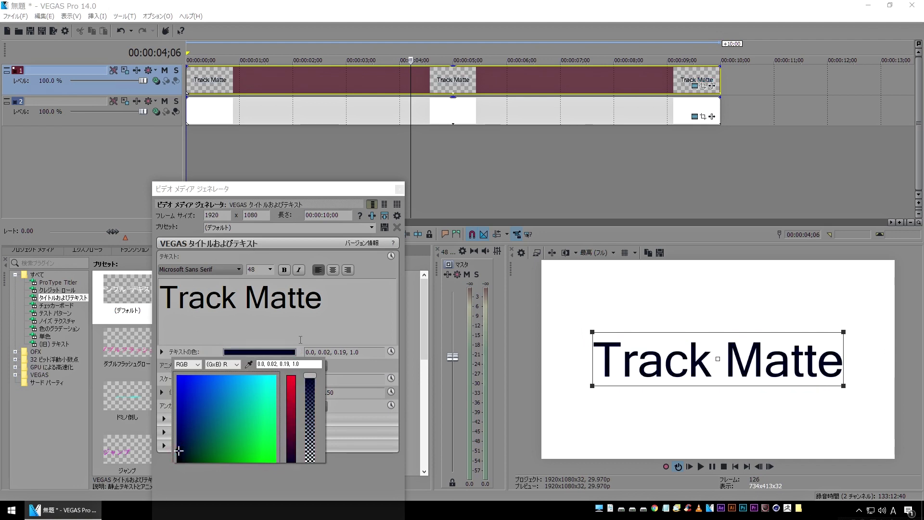
{"action": "left_click", "coordinate": [329, 302]}
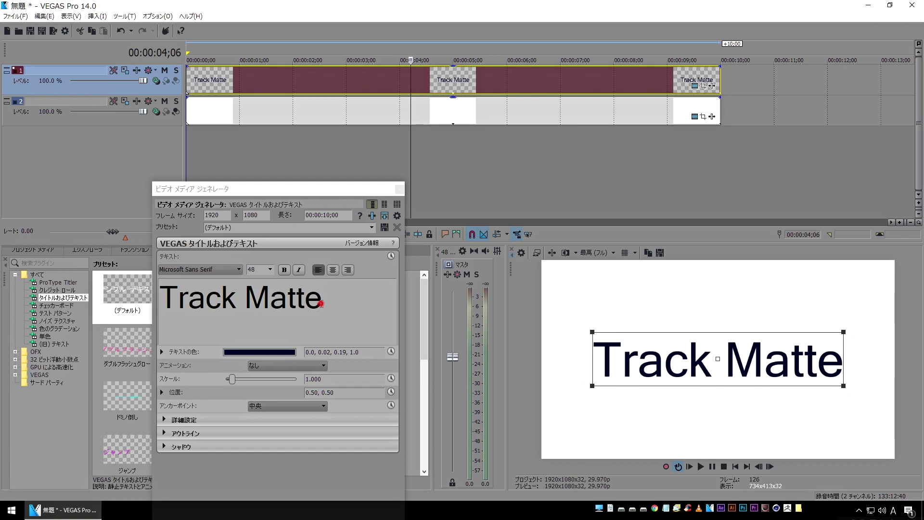
Set the font of the whole "Track Matte" text to イワタ中ゴシック体V3.
{"action": "key", "text": "ctrl+a"}
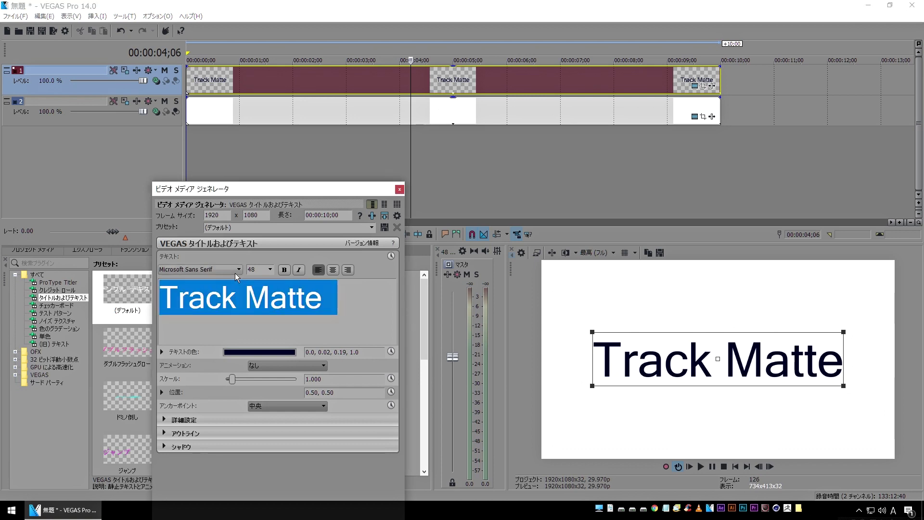
{"action": "left_click", "coordinate": [238, 269]}
{"action": "left_click_drag", "start_coordinate": [237, 362], "coordinate": [246, 461]}
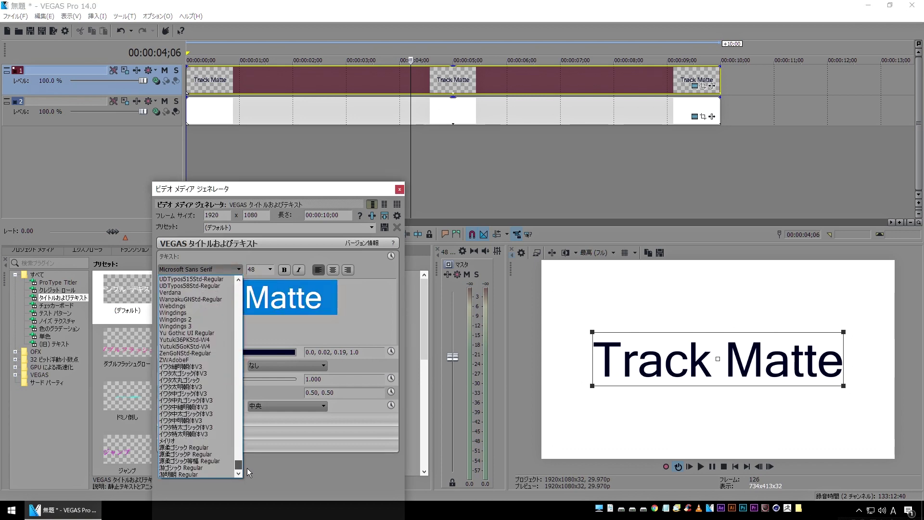
{"action": "left_click", "coordinate": [192, 447]}
{"action": "scroll", "coordinate": [207, 274], "scroll_direction": "up", "scroll_amount": 2}
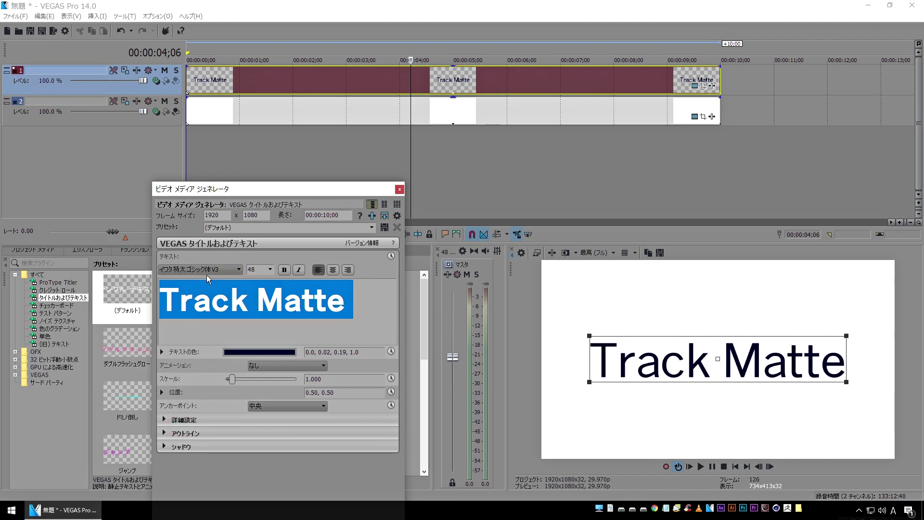
{"action": "scroll", "coordinate": [206, 272], "scroll_direction": "up", "scroll_amount": 2}
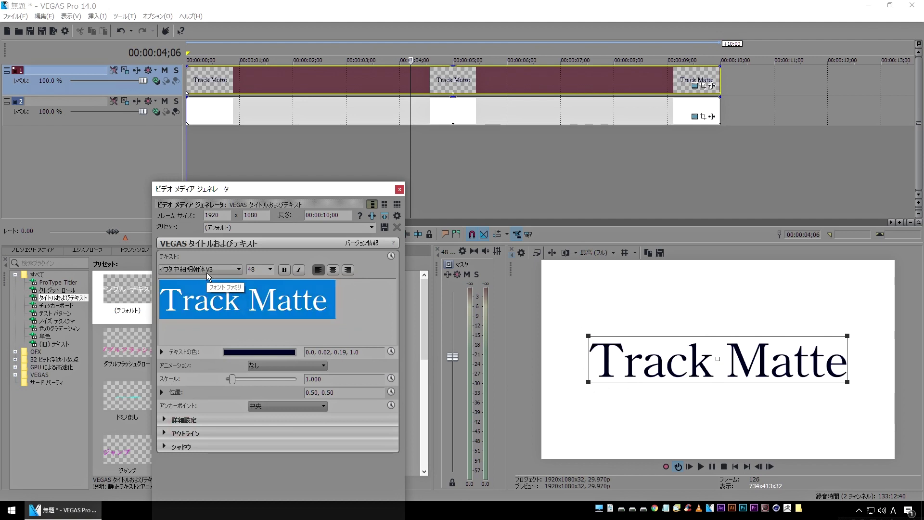
{"action": "scroll", "coordinate": [207, 273], "scroll_direction": "up", "scroll_amount": 1}
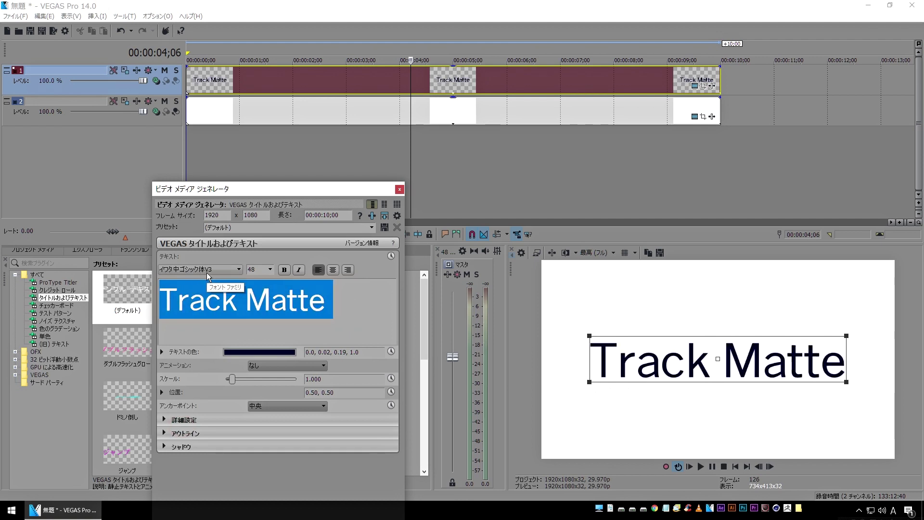
Set the title's font size to 36 and close its media generator settings.
{"action": "left_click", "coordinate": [270, 269]}
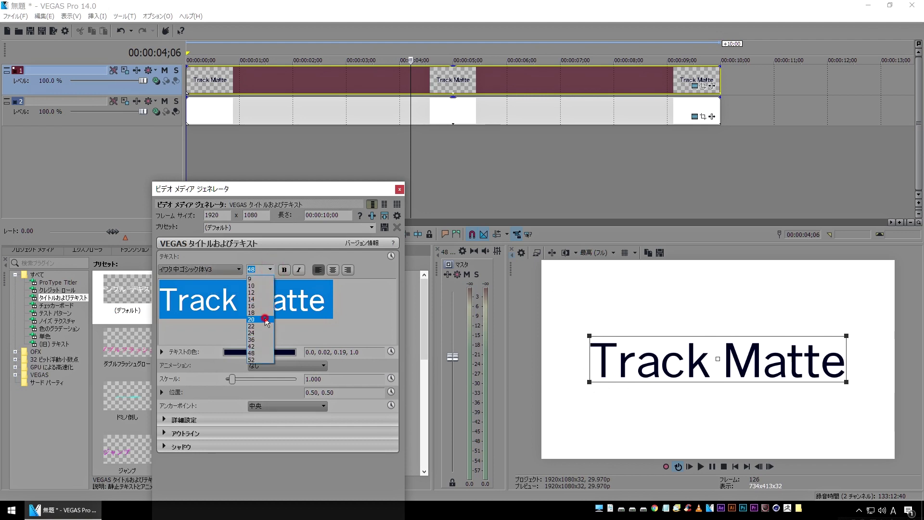
{"action": "left_click", "coordinate": [265, 319]}
{"action": "scroll", "coordinate": [267, 271], "scroll_direction": "down", "scroll_amount": 1}
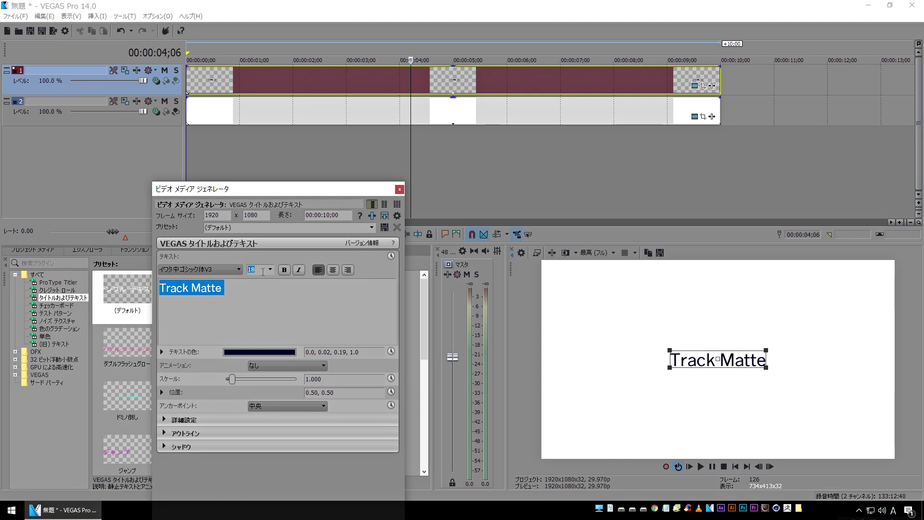
{"action": "scroll", "coordinate": [262, 271], "scroll_direction": "down", "scroll_amount": 4}
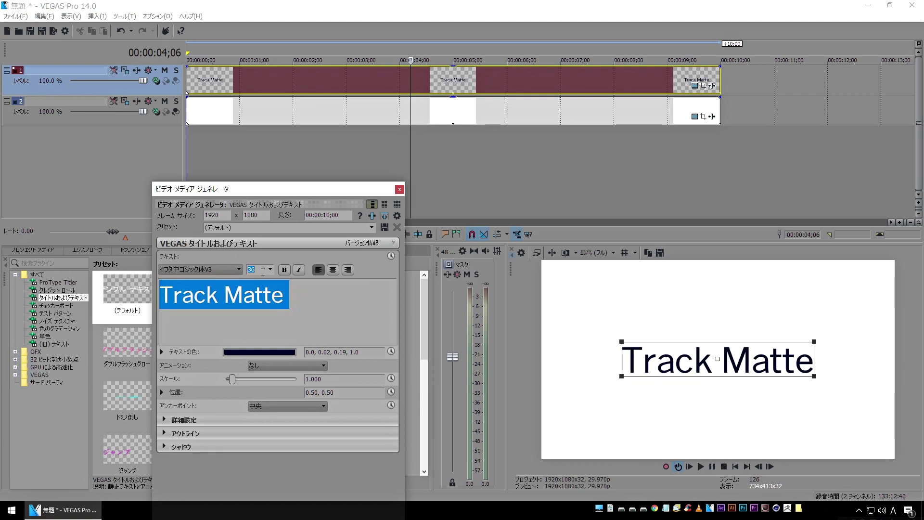
{"action": "left_click", "coordinate": [408, 191]}
{"action": "left_click", "coordinate": [399, 189]}
{"action": "left_click", "coordinate": [243, 152]}
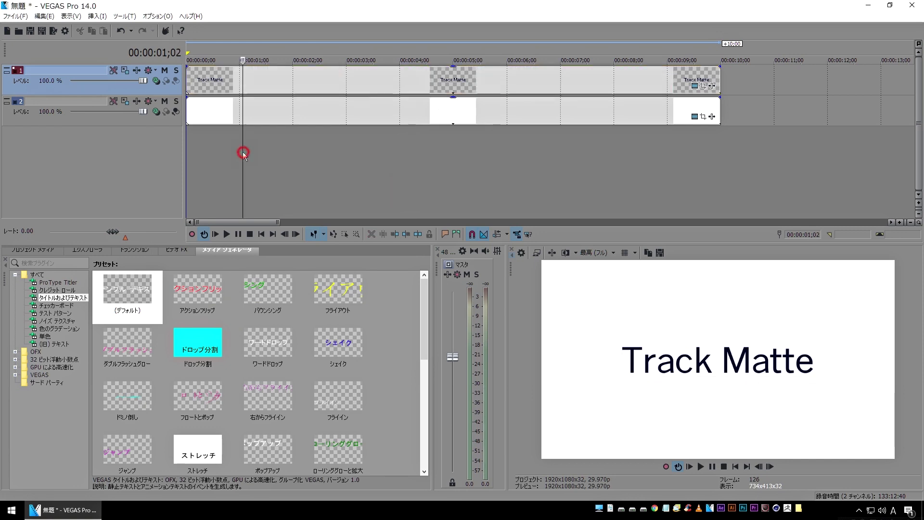
In the title event's Pan/Crop with the cursor synced, move its position keyframe to about 1 second and return to the start.
{"action": "left_click", "coordinate": [703, 86]}
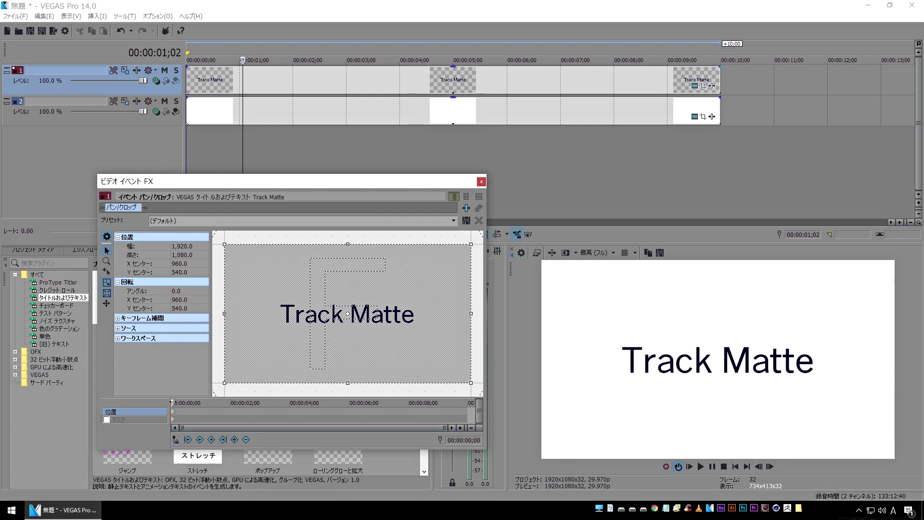
{"action": "left_click", "coordinate": [175, 440]}
{"action": "mouse_move", "coordinate": [204, 402]}
{"action": "left_mouse_down"}
{"action": "mouse_move", "coordinate": [302, 398]}
{"action": "mouse_move", "coordinate": [178, 403]}
{"action": "mouse_move", "coordinate": [195, 402]}
{"action": "left_mouse_up"}
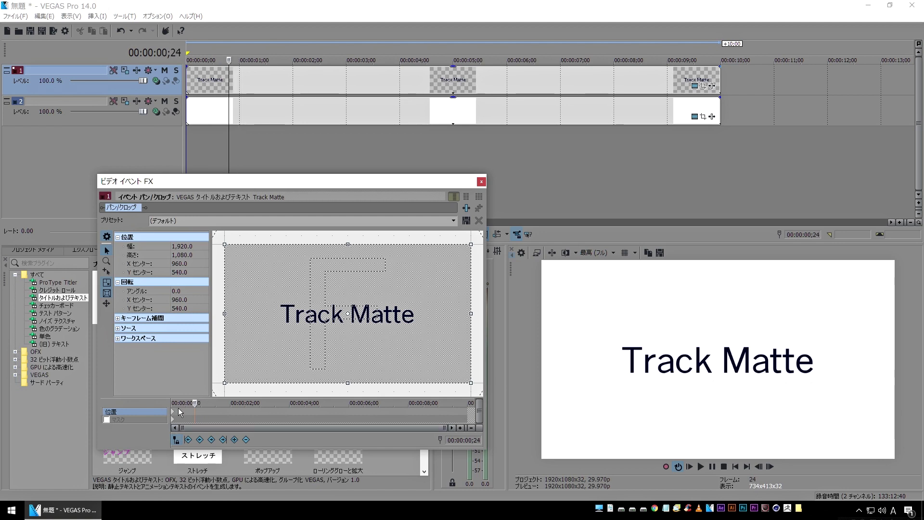
{"action": "left_click_drag", "start_coordinate": [174, 414], "coordinate": [203, 416]}
{"action": "left_click", "coordinate": [173, 402]}
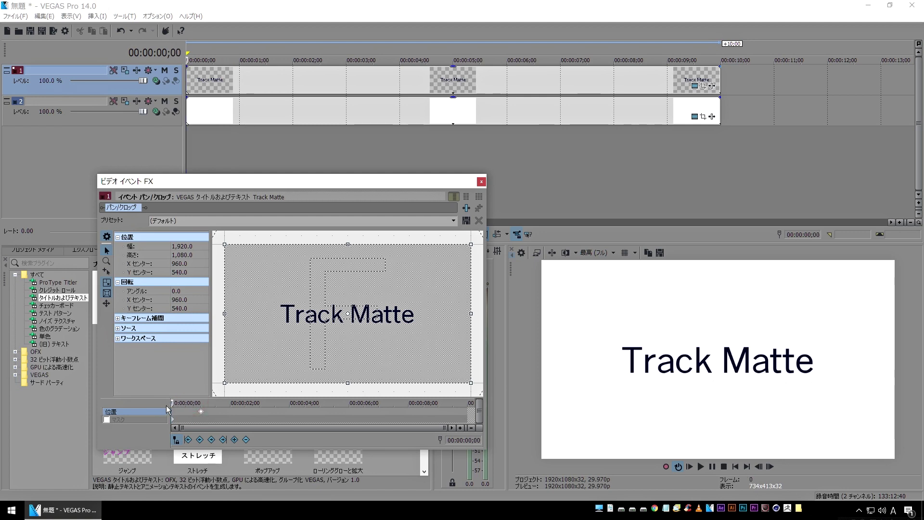
Lower the title at time zero with a Pan/Crop Y center of 337.5, and preview the upward motion.
{"action": "left_click_drag", "start_coordinate": [270, 346], "coordinate": [270, 324]}
{"action": "left_click", "coordinate": [189, 138]}
{"action": "key", "text": "space"}
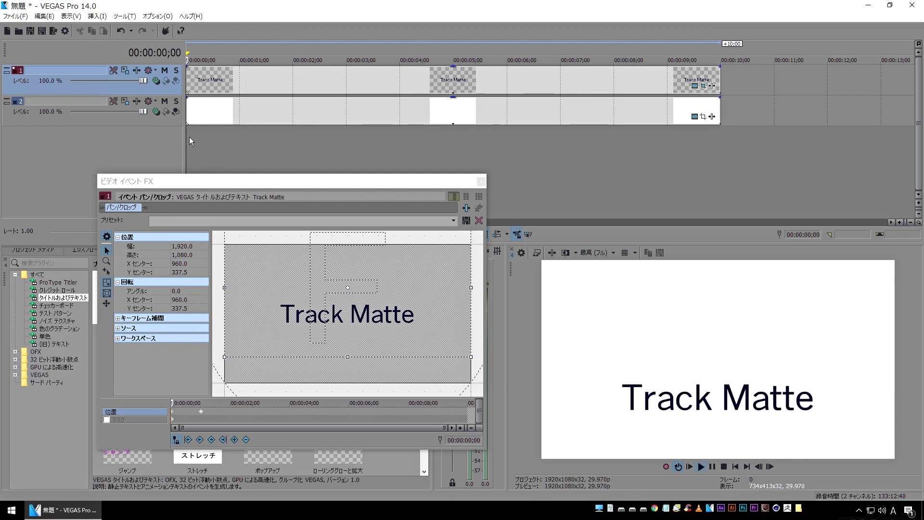
{"action": "key", "text": "space"}
Set the title's position keyframes to smooth interpolation (スムーズ) and preview the motion from the start.
{"action": "left_click_drag", "start_coordinate": [210, 408], "coordinate": [172, 420]}
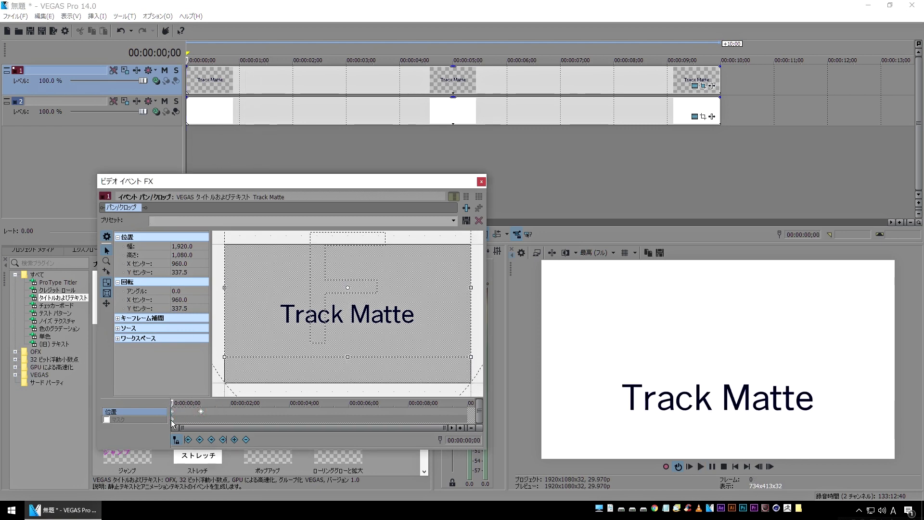
{"action": "right_click", "coordinate": [200, 412]}
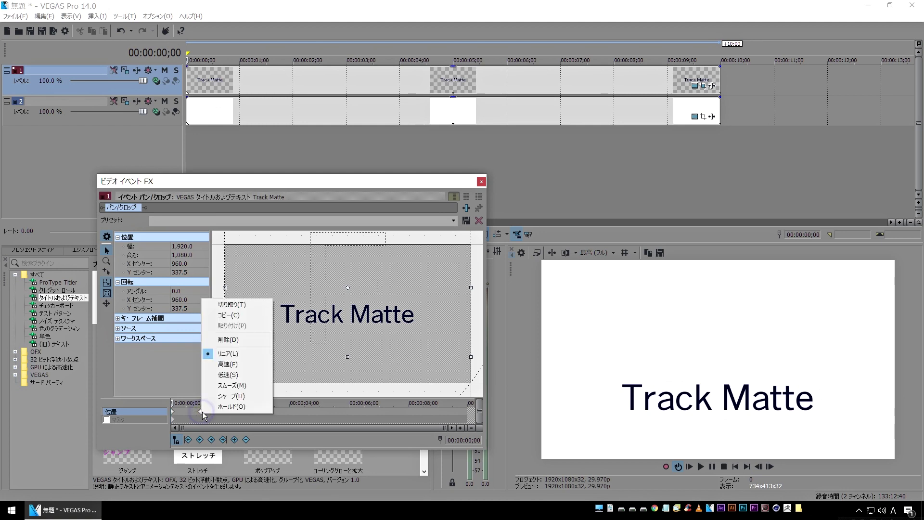
{"action": "left_click", "coordinate": [244, 384]}
{"action": "left_click", "coordinate": [199, 135]}
{"action": "key", "text": "space"}
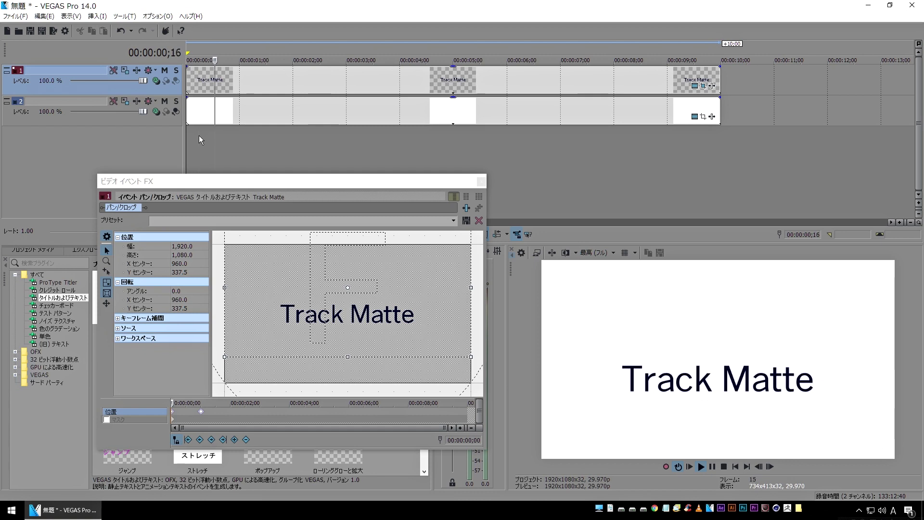
{"action": "key", "text": "Home"}
Shorten the title's motion by moving its ending keyframe to about 0.6 seconds, and preview the result.
{"action": "left_click", "coordinate": [218, 413]}
{"action": "left_click_drag", "start_coordinate": [201, 412], "coordinate": [191, 414]}
{"action": "left_click", "coordinate": [229, 154]}
{"action": "key", "text": "Home"}
{"action": "key", "text": "space"}
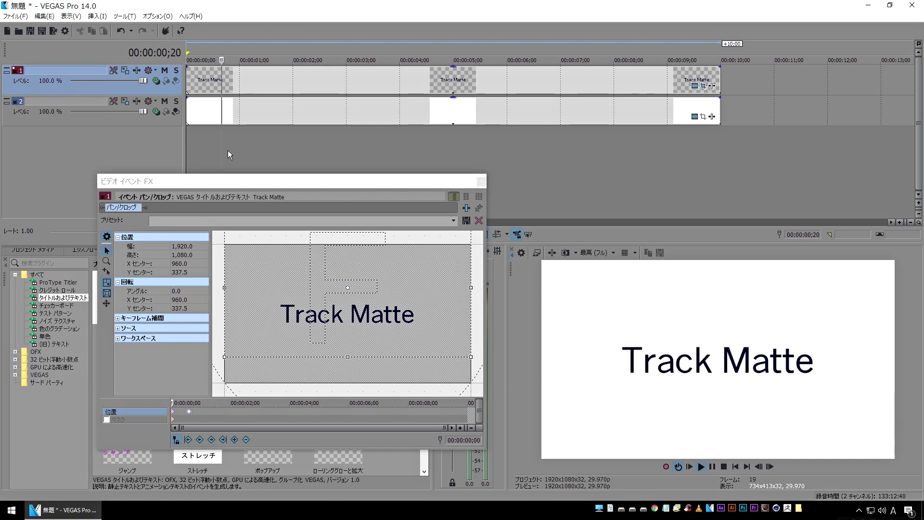
{"action": "key", "text": "space"}
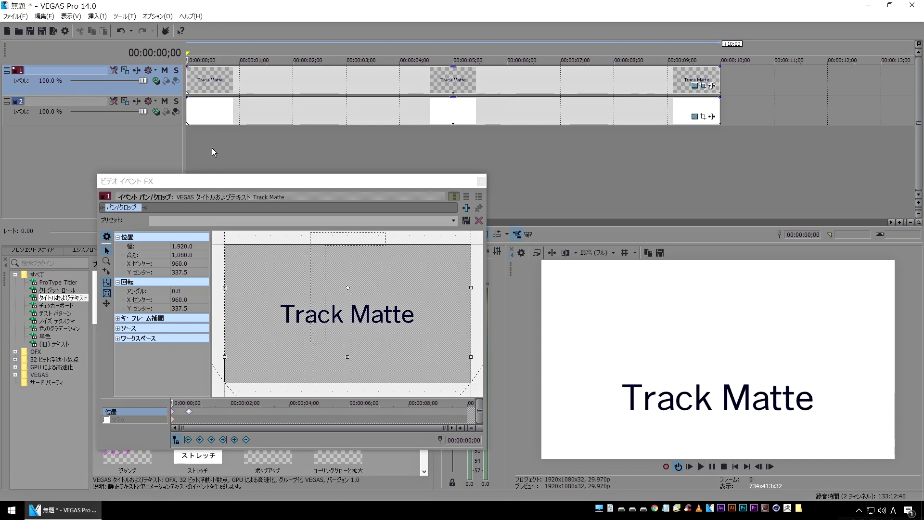
{"action": "left_click", "coordinate": [480, 181]}
{"action": "key", "text": "space"}
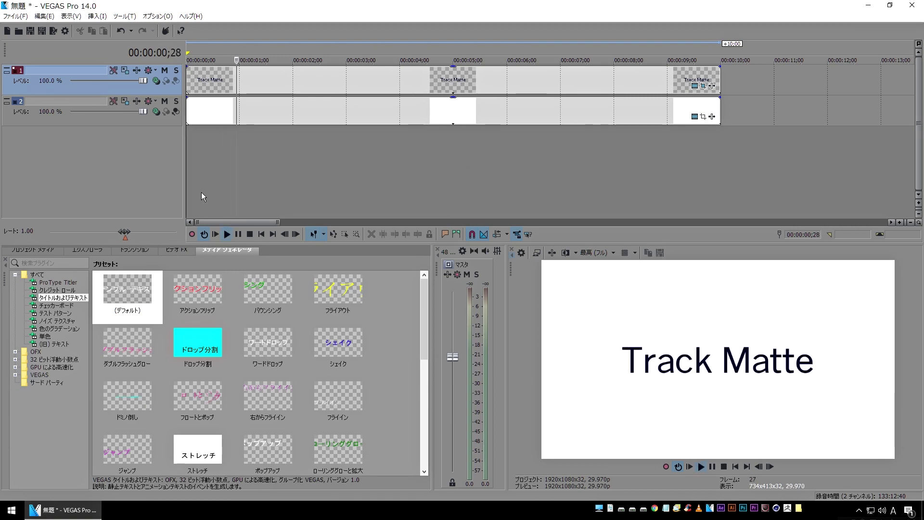
{"action": "key", "text": "space"}
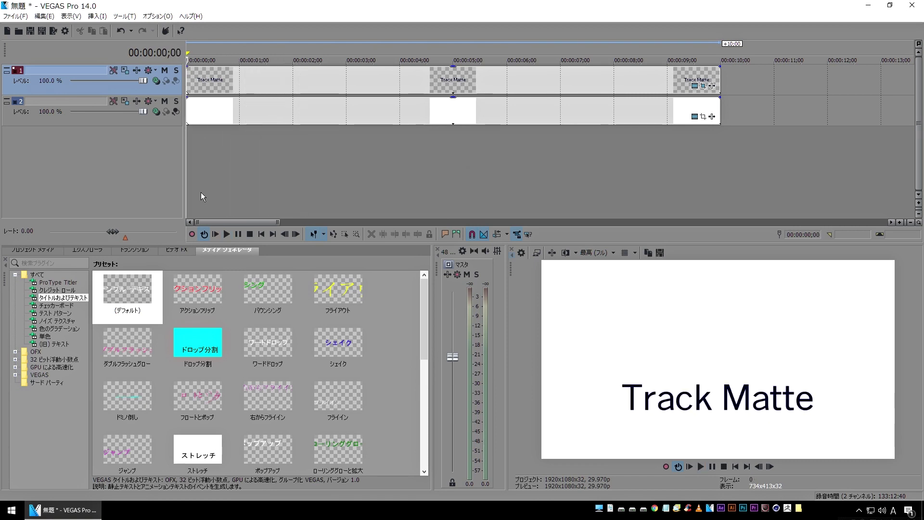
Add a red (赤) solid-color event on a new track starting at zero and move that track above the title.
{"action": "left_click", "coordinate": [46, 336]}
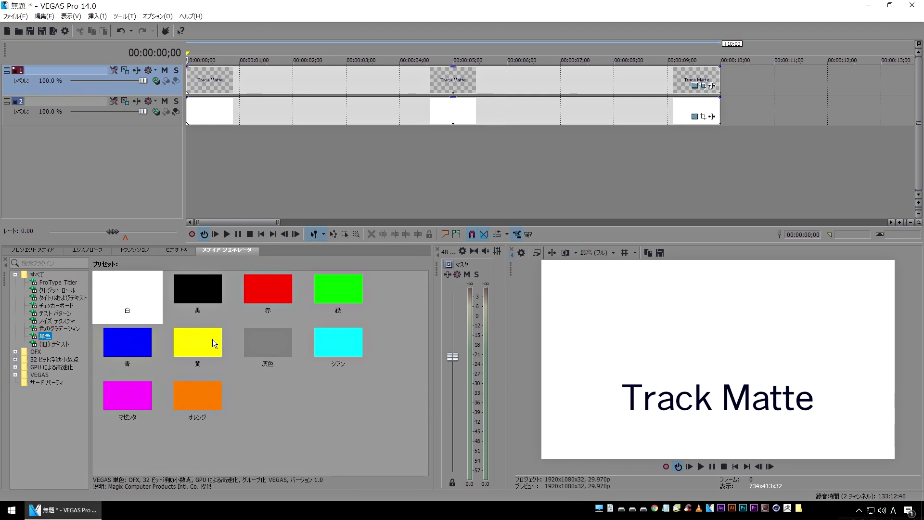
{"action": "left_click_drag", "start_coordinate": [270, 287], "coordinate": [113, 131]}
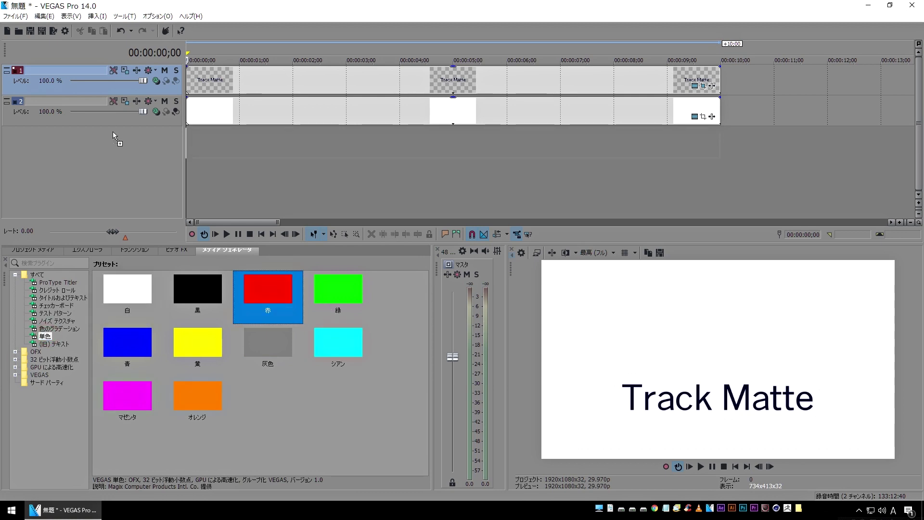
{"action": "left_click_drag", "start_coordinate": [16, 136], "coordinate": [17, 72]}
{"action": "left_click", "coordinate": [399, 188]}
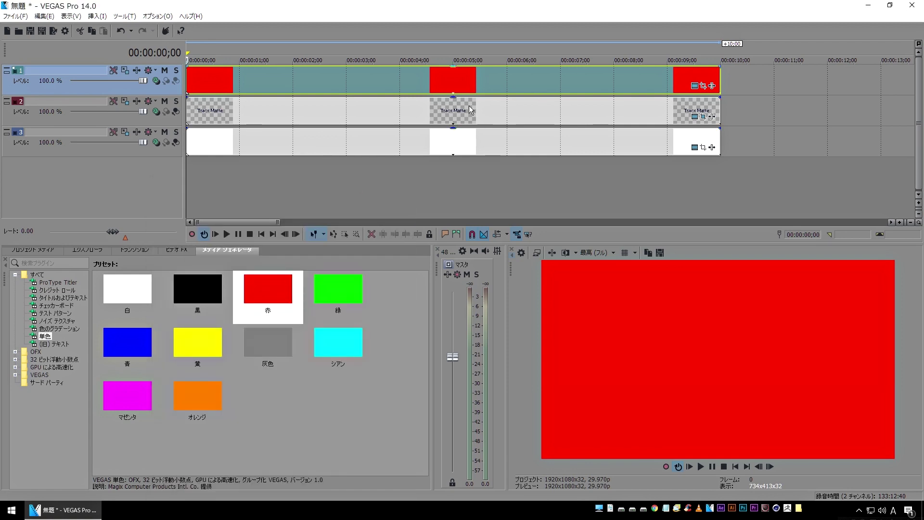
Shift the red event down in Pan/Crop to a Y center of about -78.8, placing its upper edge just below the title.
{"action": "left_click", "coordinate": [376, 80]}
{"action": "left_click", "coordinate": [703, 87]}
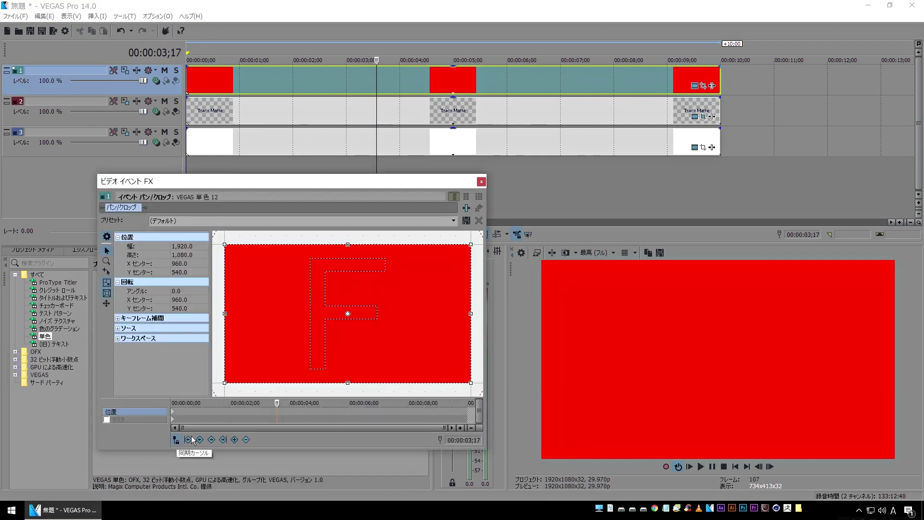
{"action": "left_click_drag", "start_coordinate": [277, 402], "coordinate": [256, 403]}
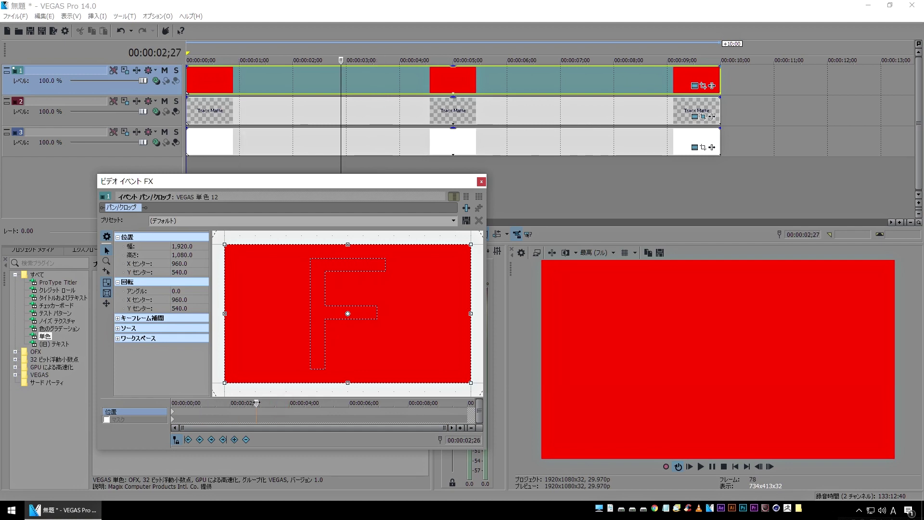
{"action": "left_click_drag", "start_coordinate": [258, 403], "coordinate": [153, 397]}
{"action": "left_click_drag", "start_coordinate": [254, 311], "coordinate": [272, 250]}
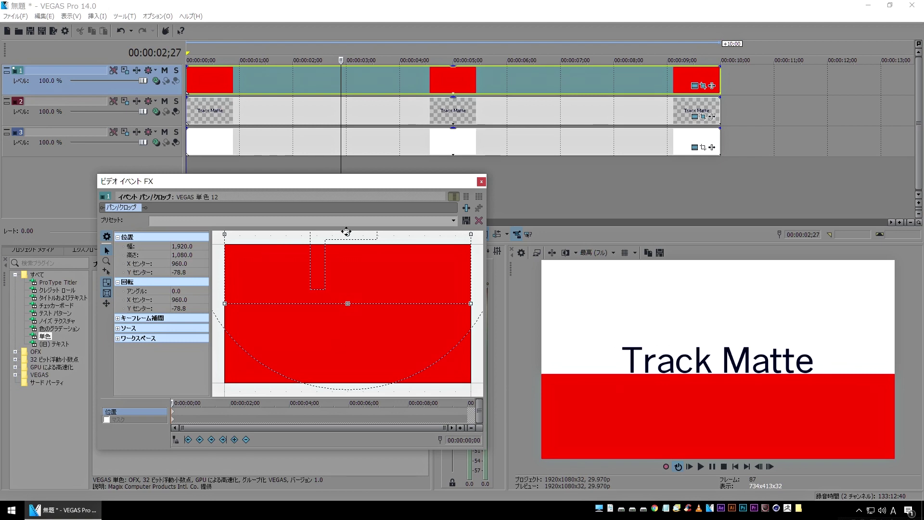
{"action": "left_click", "coordinate": [482, 182]}
Play the title rising from behind the red area and park the cursor mid-motion at 00:00:00;12.
{"action": "left_click", "coordinate": [261, 234]}
{"action": "key", "text": "space"}
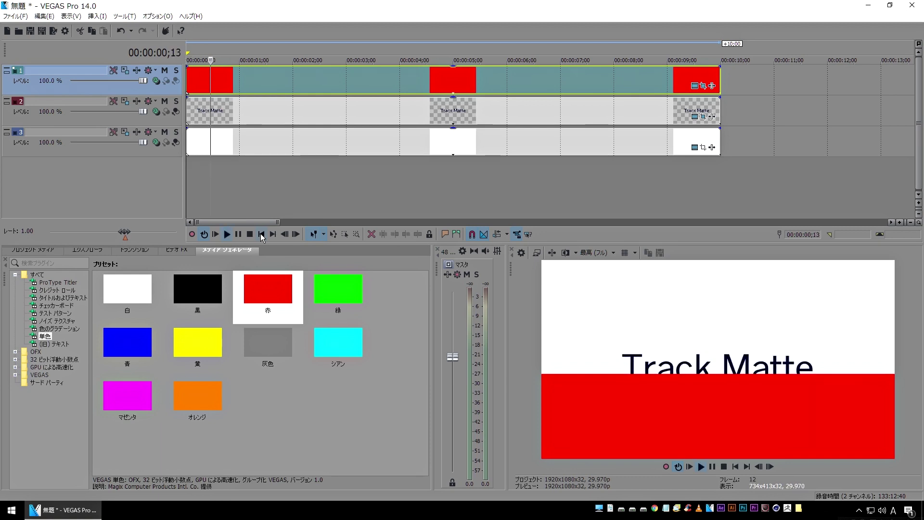
{"action": "key", "text": "space"}
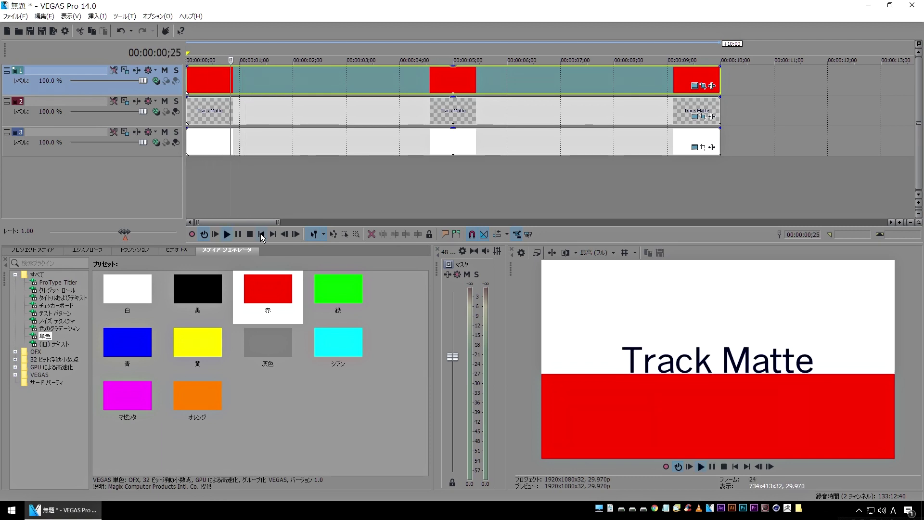
{"action": "left_click", "coordinate": [218, 175]}
{"action": "left_click", "coordinate": [205, 175]}
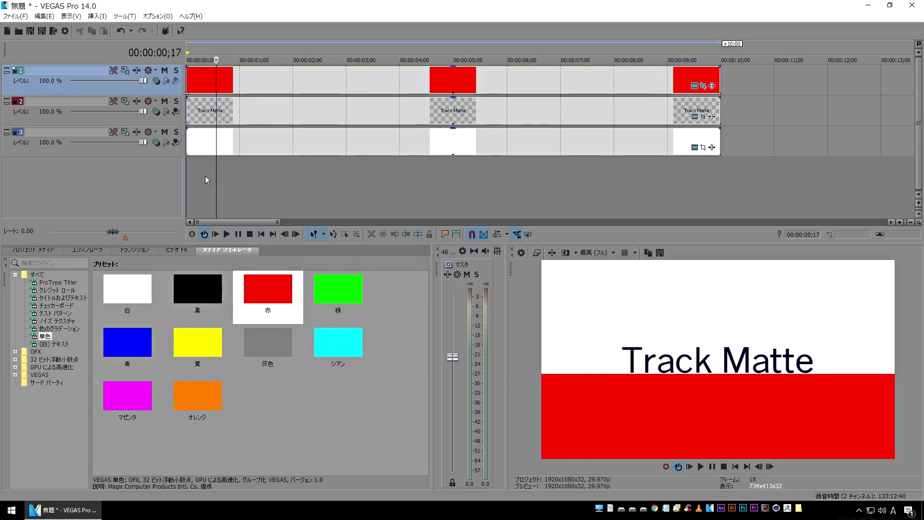
{"action": "key", "text": "alt+Right"}
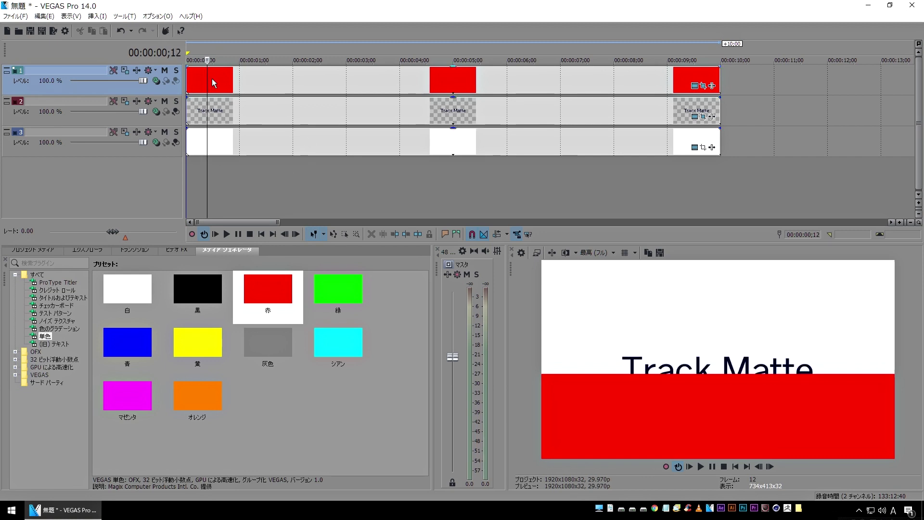
Make the title track a compositing child of the red track and set the red parent's compositing mode to Cut (切り取り).
{"action": "left_click", "coordinate": [13, 106]}
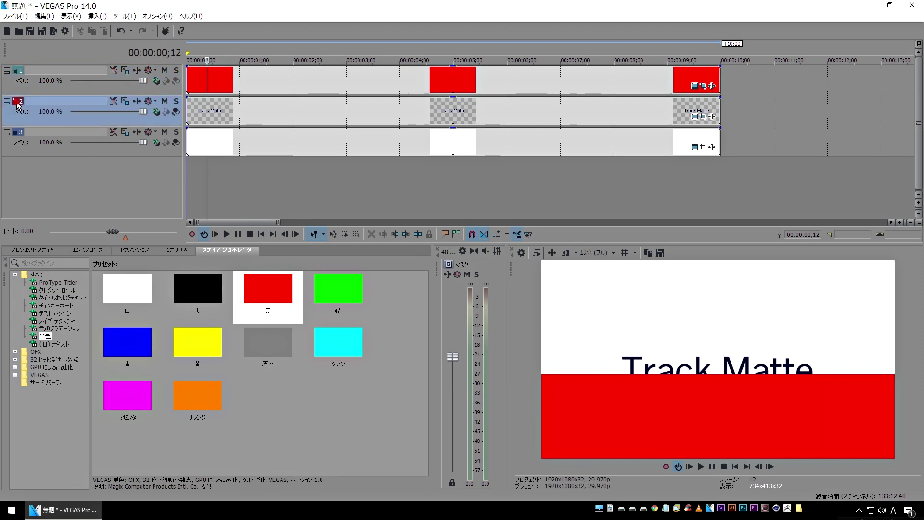
{"action": "left_click", "coordinate": [176, 112]}
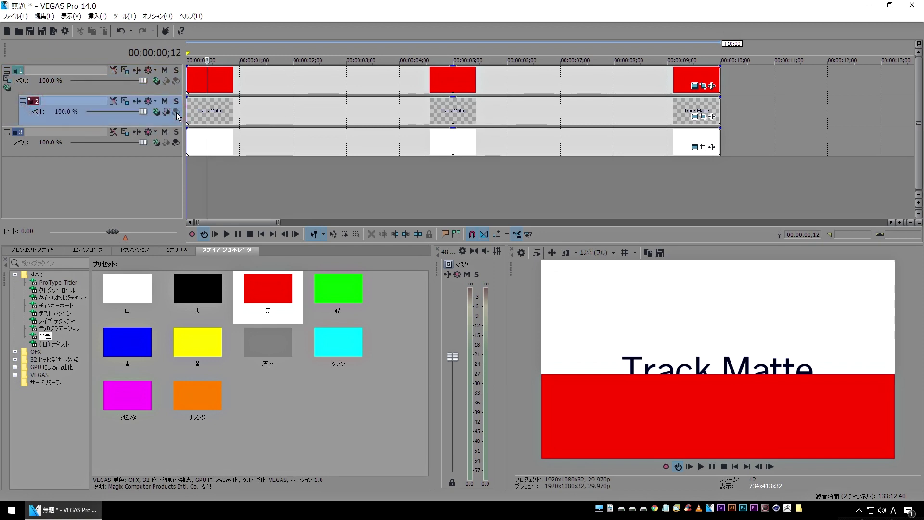
{"action": "left_click", "coordinate": [157, 81]}
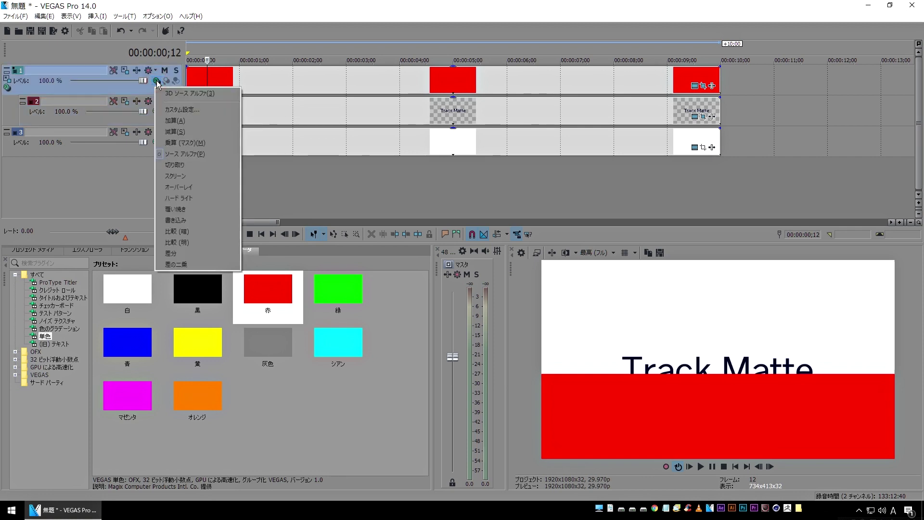
{"action": "left_click", "coordinate": [183, 166]}
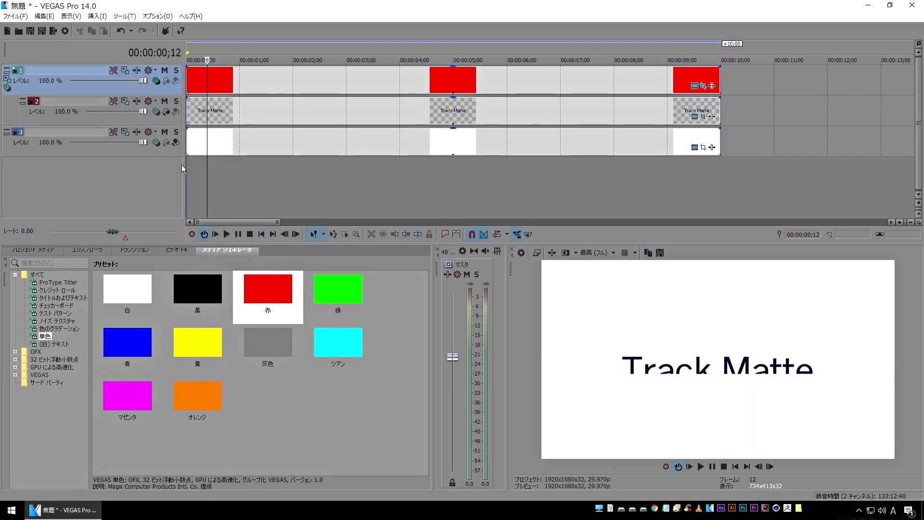
Play the matted title from the start and loop playback over about the first three seconds.
{"action": "left_click", "coordinate": [261, 234]}
{"action": "key", "text": "space"}
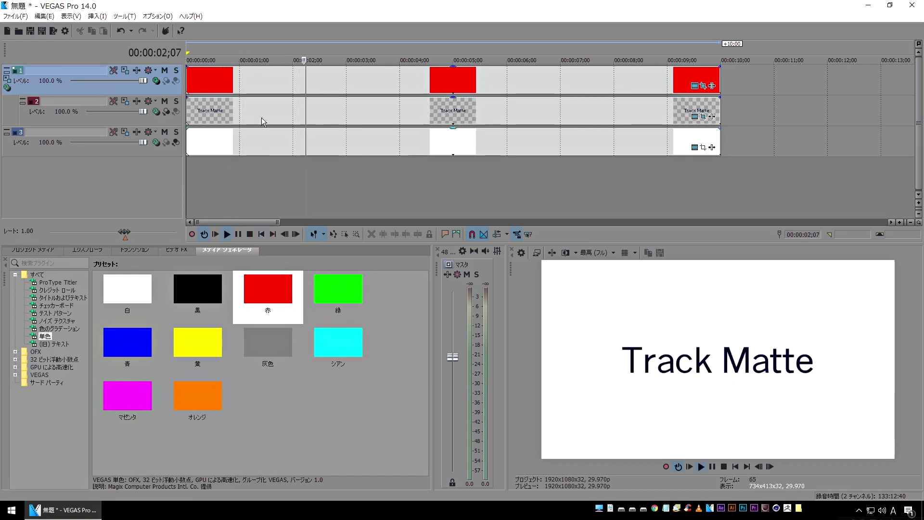
{"action": "left_click_drag", "start_coordinate": [351, 48], "coordinate": [41, 60]}
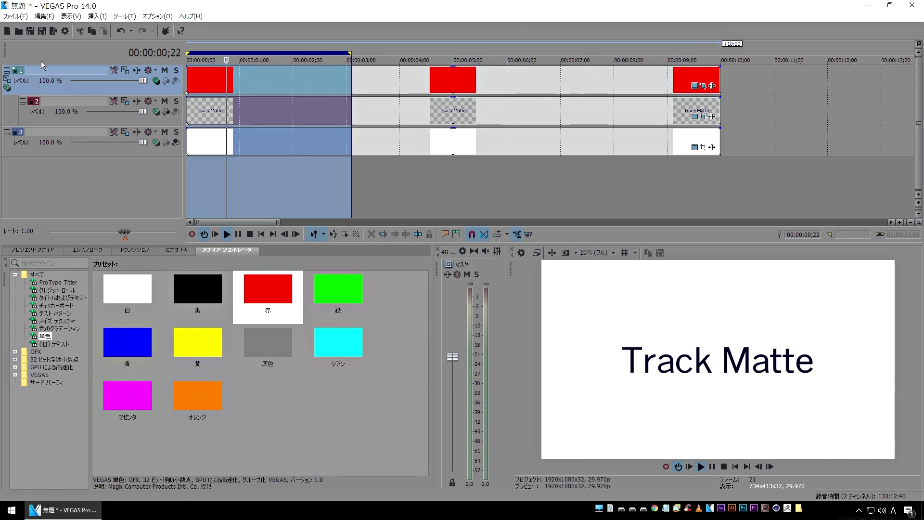